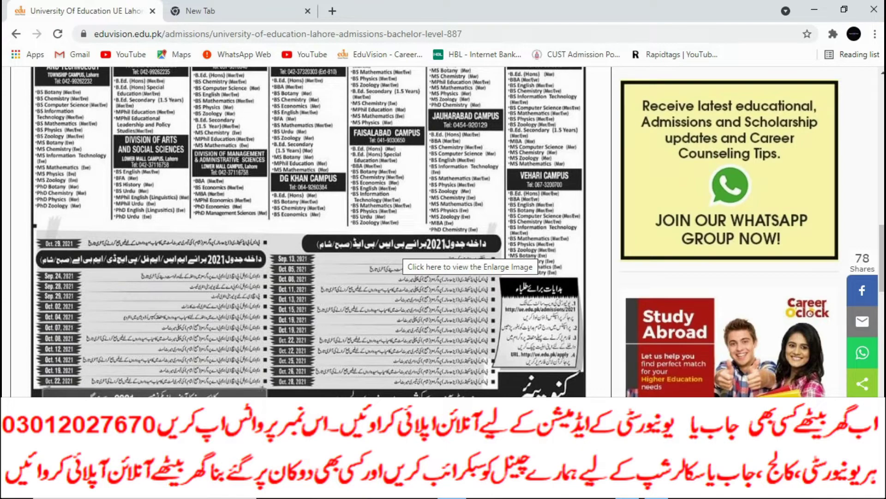
Scroll through the UE Lahore admission advertisement and schedule, then switch to the new Google tab.
scroll(404, 256, "down", 1)
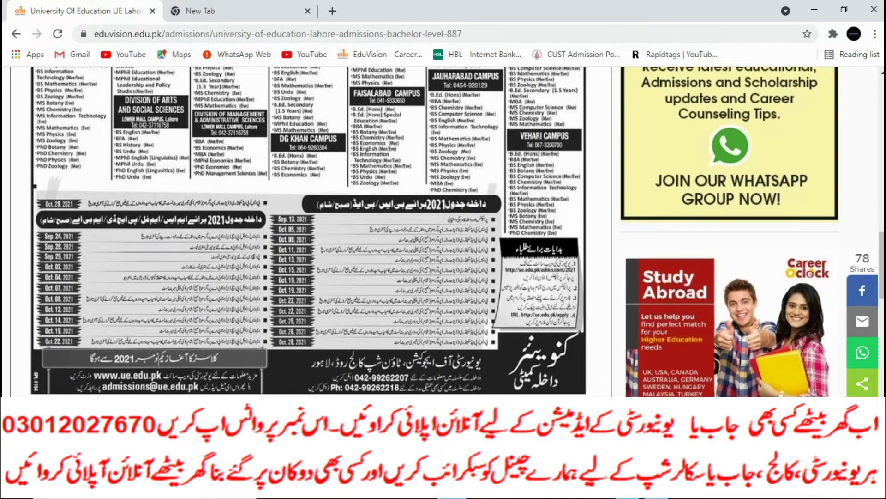
scroll(308, 231, "up", 4)
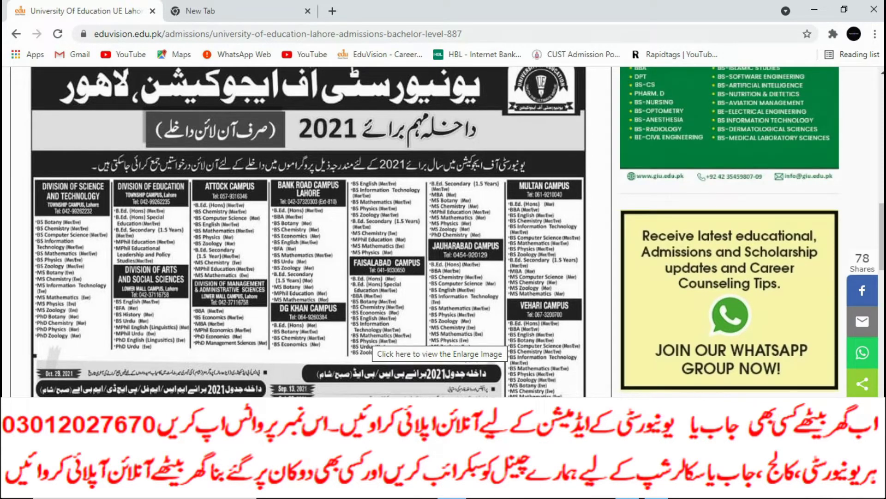
scroll(308, 230, "down", 1)
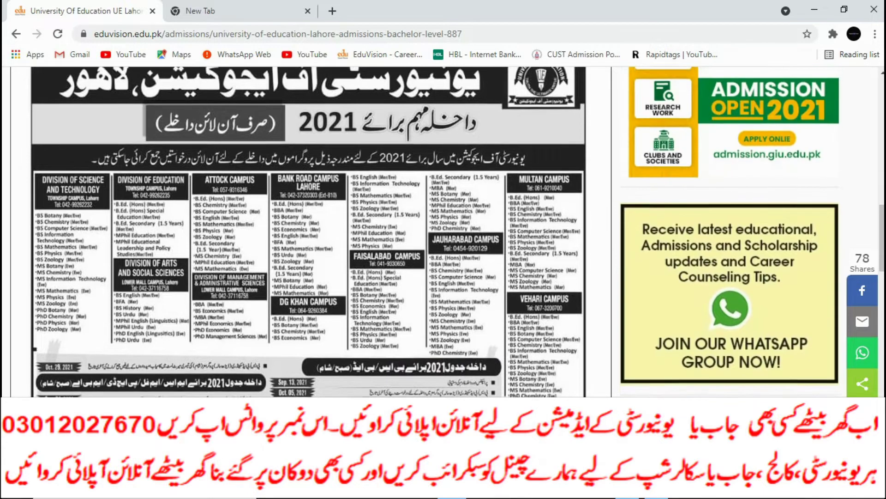
scroll(308, 231, "down", 1)
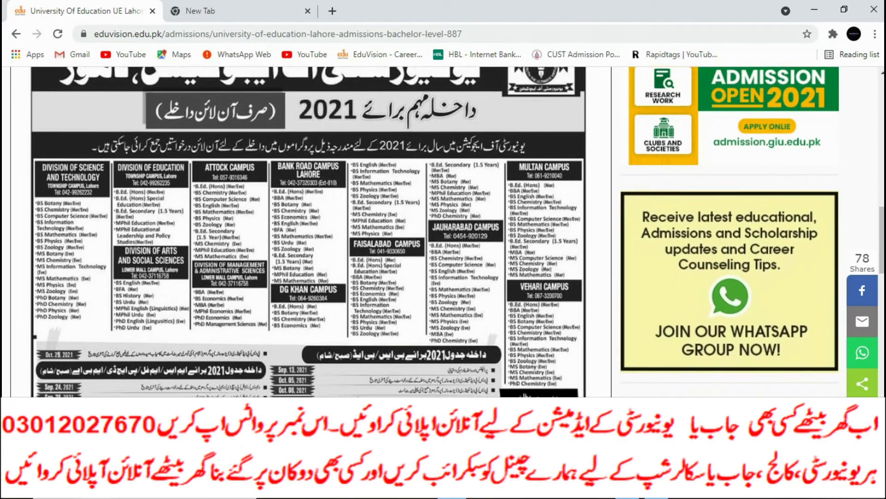
scroll(308, 231, "down", 2)
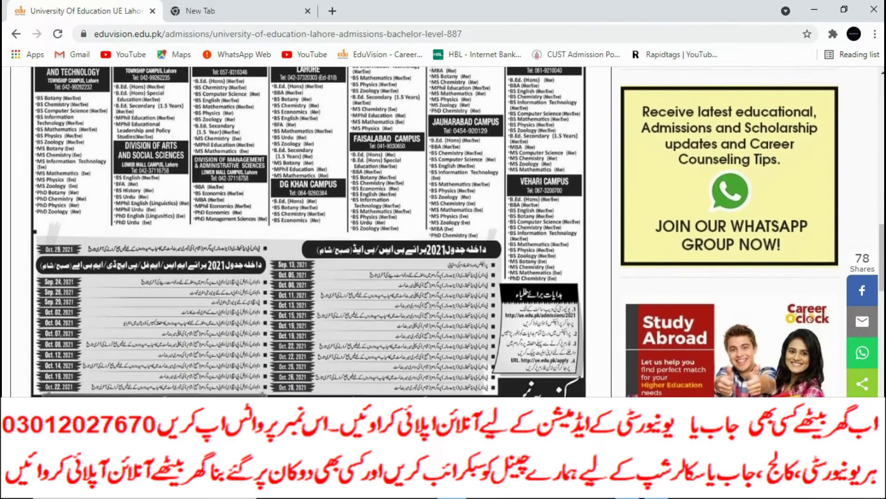
scroll(308, 231, "down", 1)
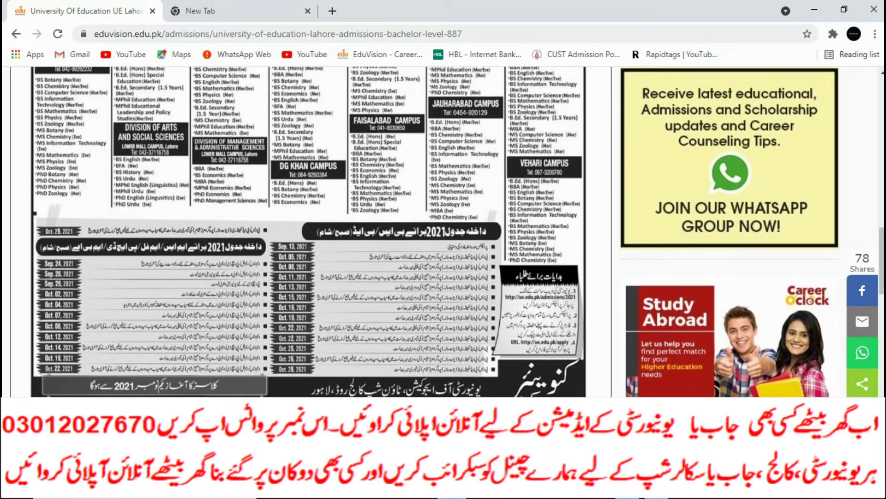
key("ctrl+Tab")
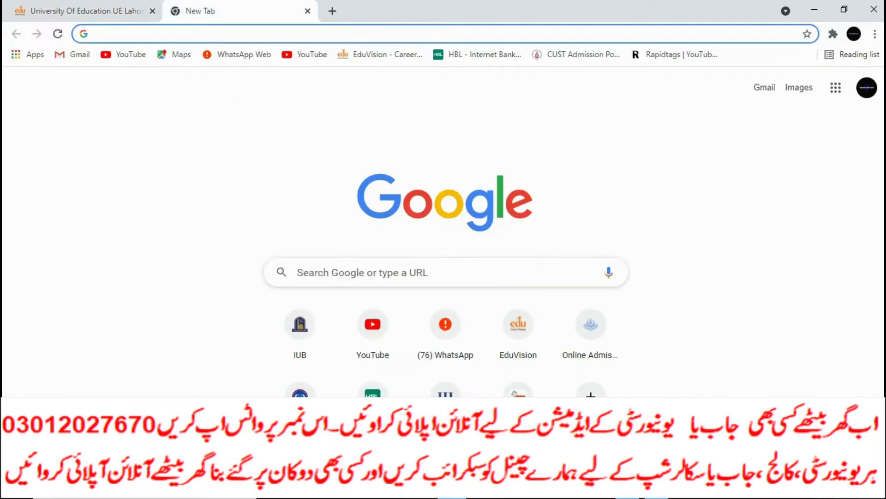
Enter 'web' in the address bar and open the University of Education Admission Instructions page at web.ue.edu.pk/apply/.
left_click(102, 33)
type("q")
key("BackSpace")
type("we")
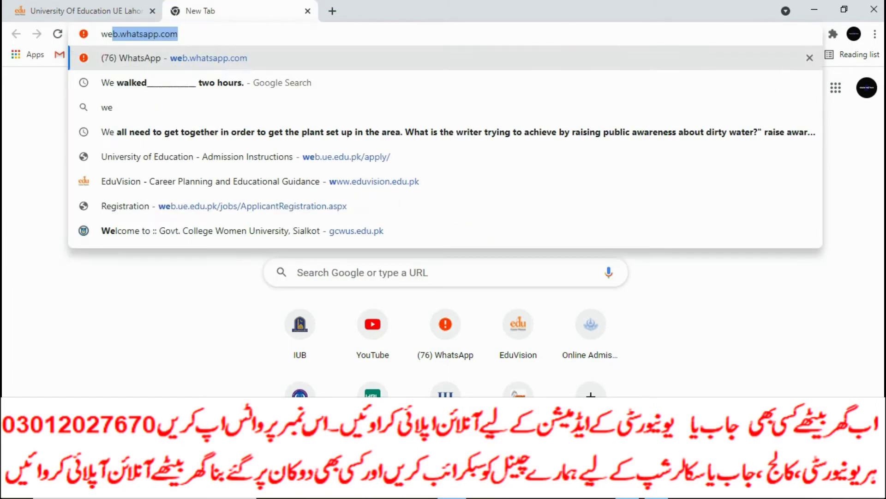
type("b")
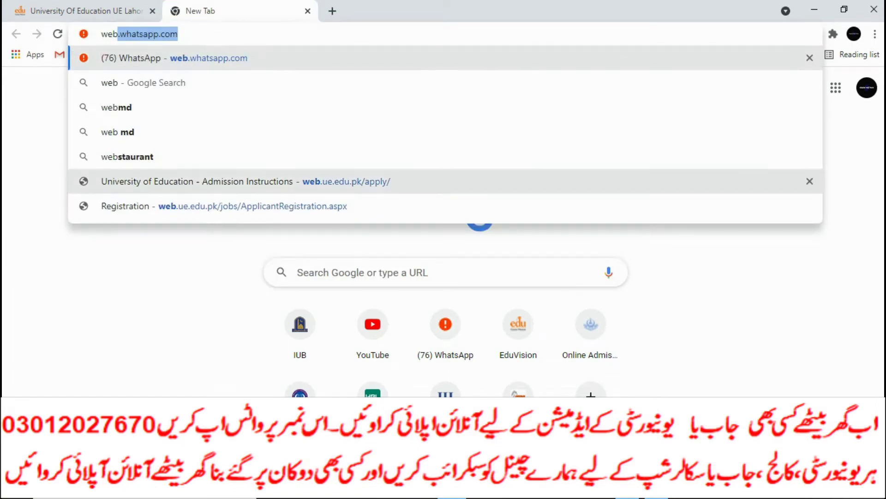
left_click(323, 181)
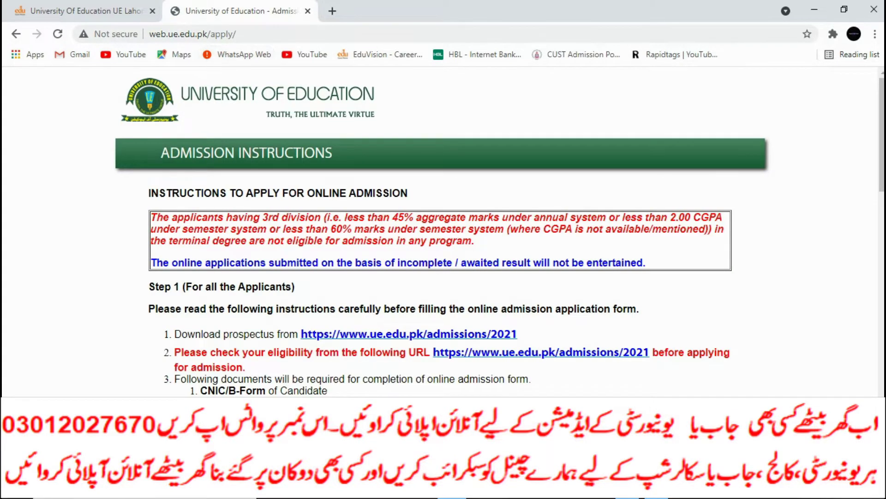
Look through the university prospectus and return to the admission instructions.
scroll(443, 231, "down", 4)
scroll(443, 231, "up", 2)
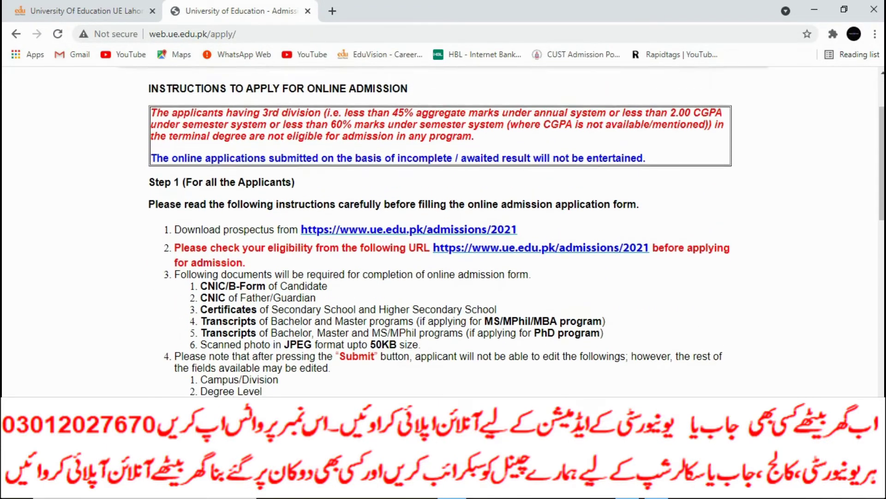
key("F5")
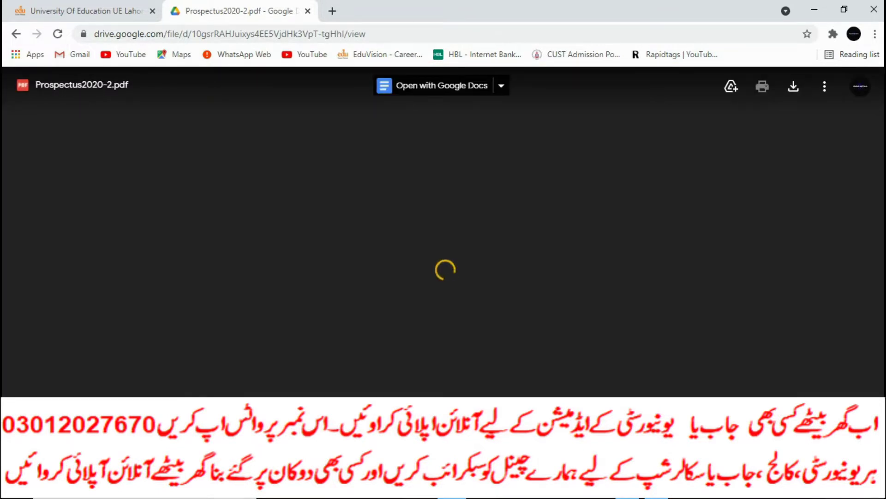
scroll(446, 231, "down", 20)
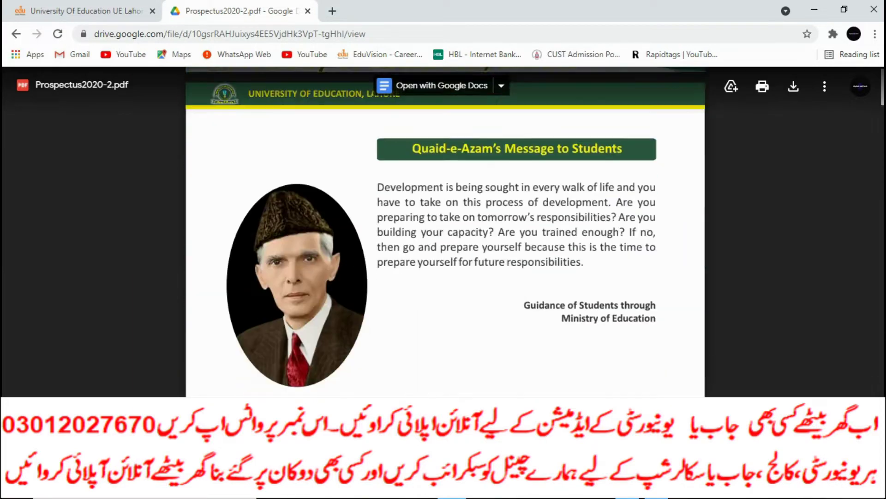
scroll(446, 231, "down", 15)
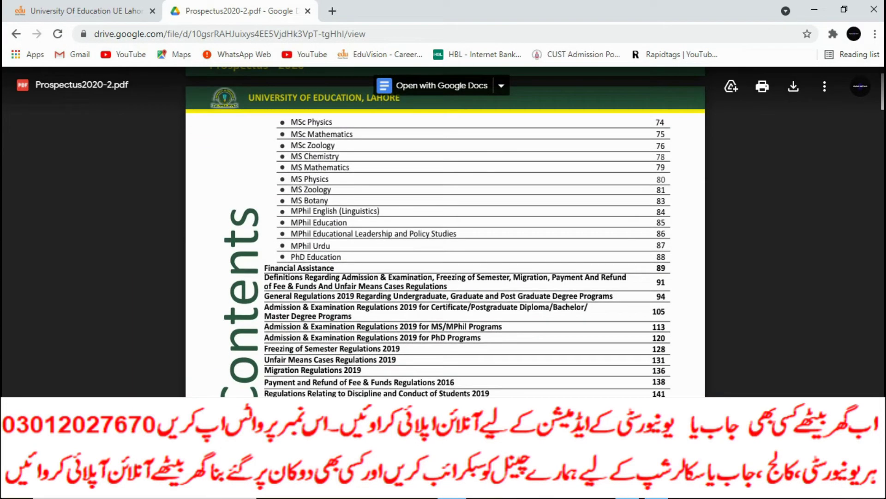
key("alt+Left")
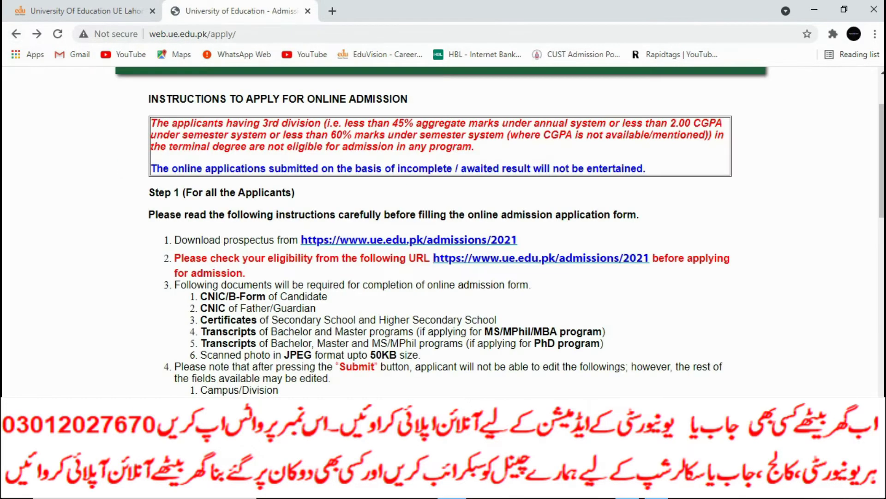
Tick 'I have read the instructions carefully' and continue to the Apply for Admissions form.
scroll(442, 231, "down", 1)
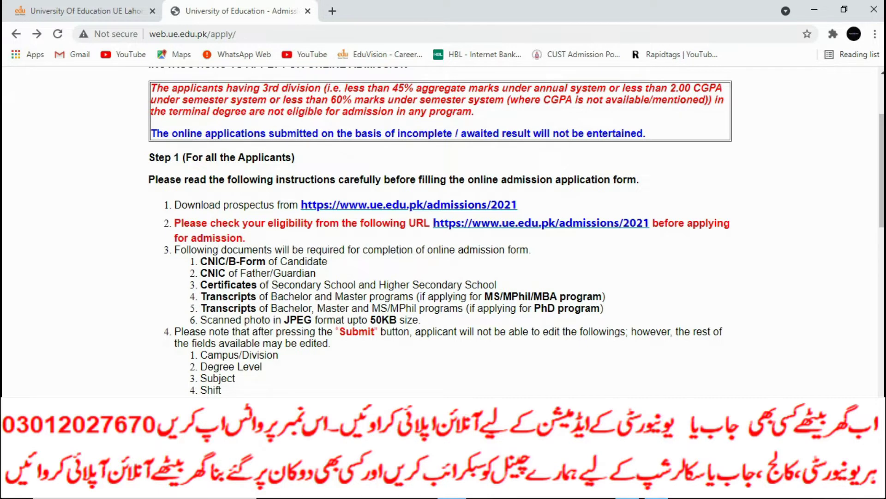
scroll(443, 231, "down", 1)
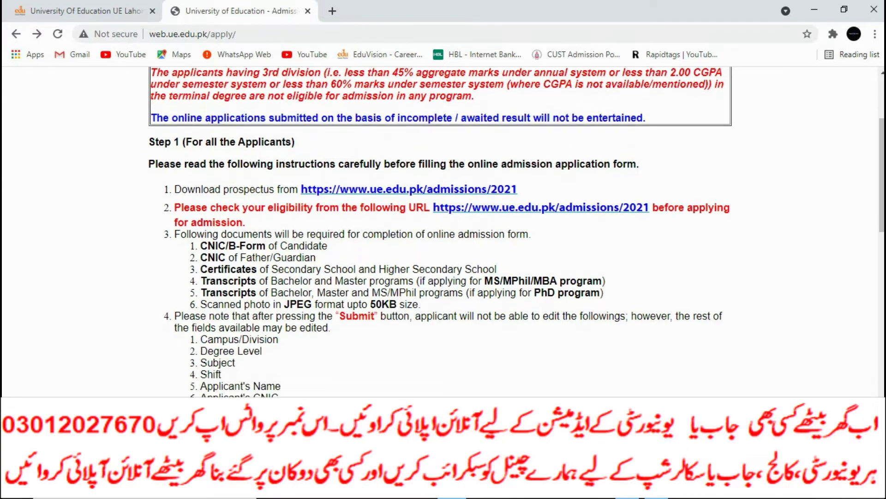
scroll(444, 231, "down", 9)
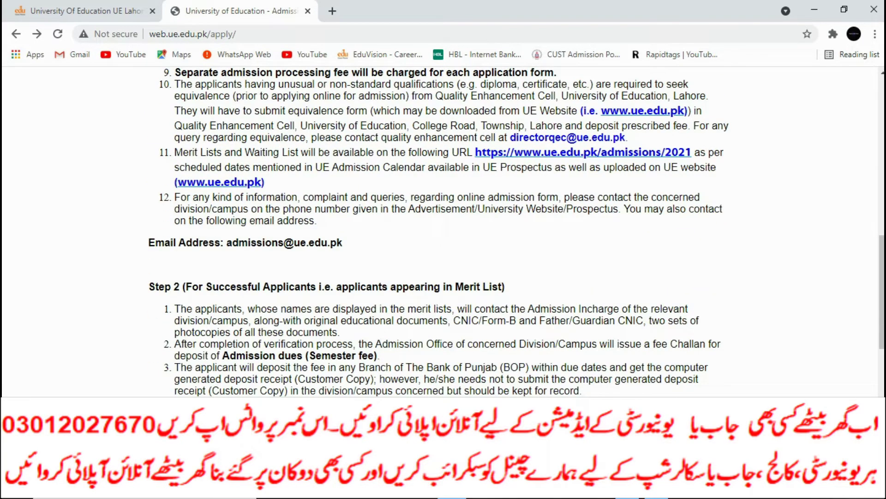
scroll(443, 231, "down", 10)
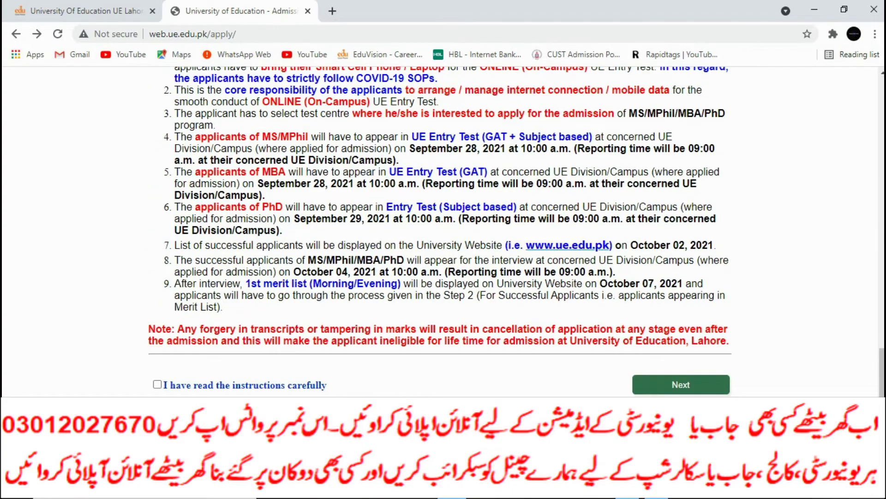
left_click(157, 384)
left_click(681, 384)
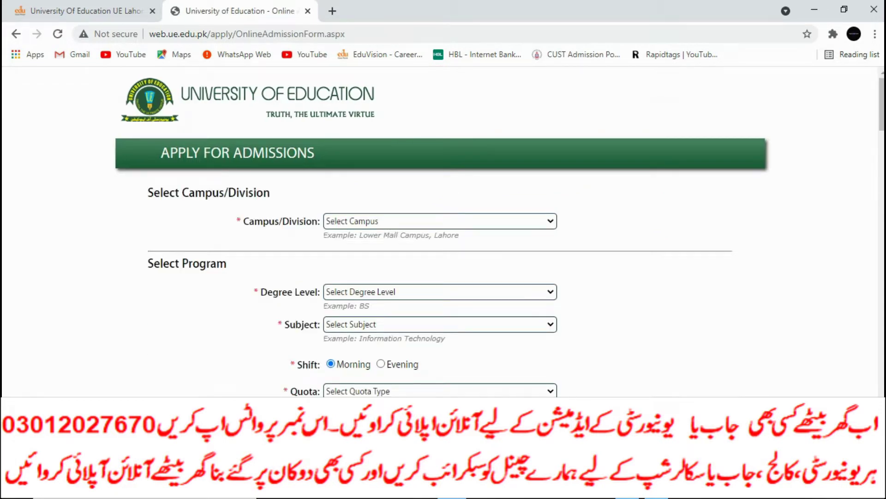
left_click(440, 221)
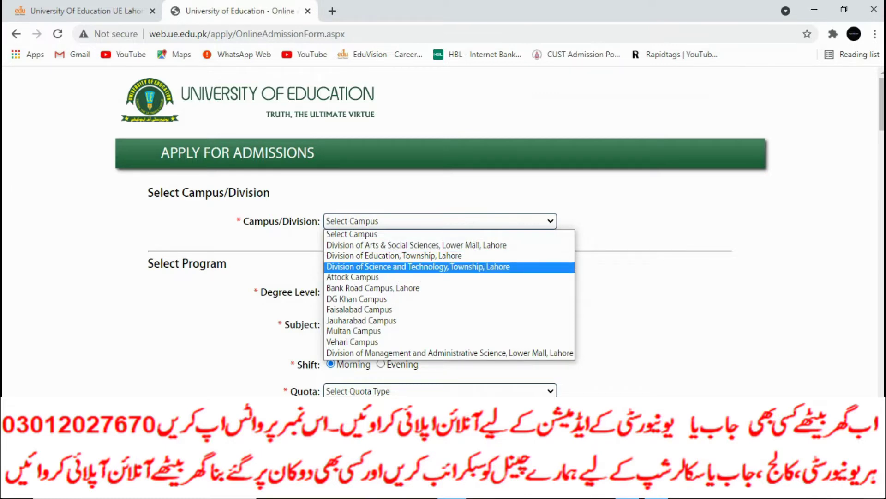
Choose the Division of Science and Technology Township campus, BS degree level and BS Botany subject.
key("Return")
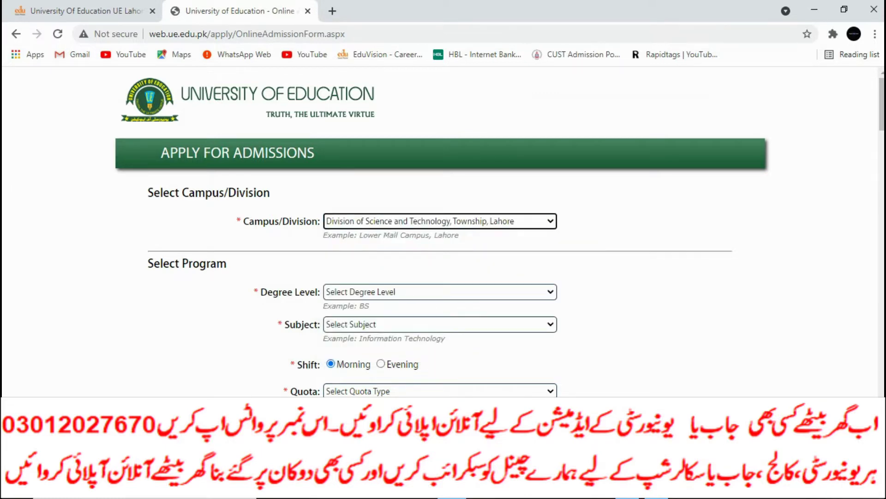
left_click(440, 291)
key("Down")
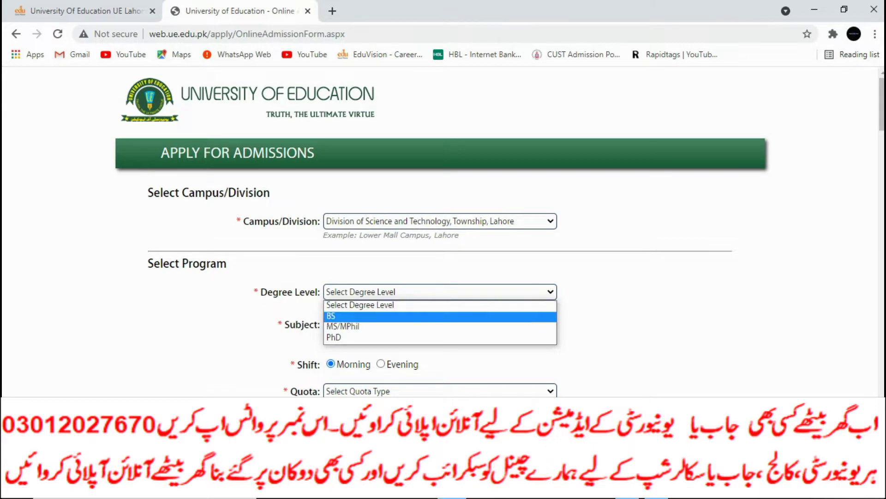
key("Return")
scroll(443, 231, "down", 3)
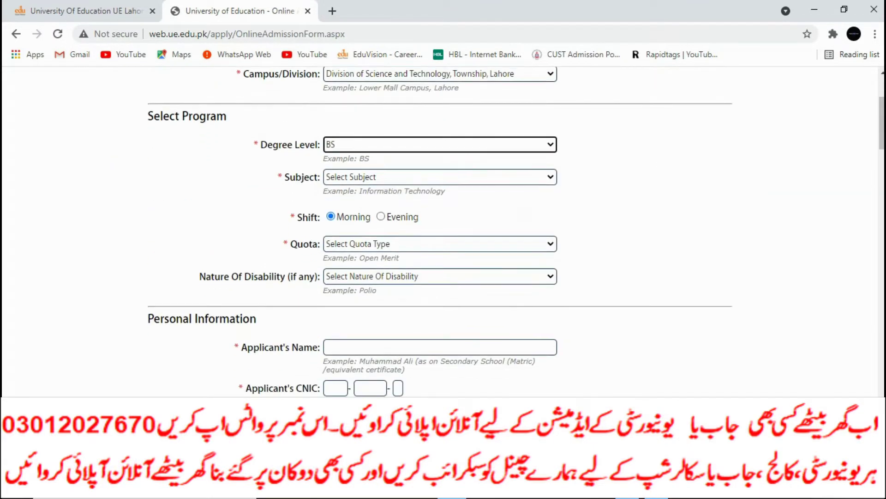
key("Tab")
key("alt+Down")
key("Down")
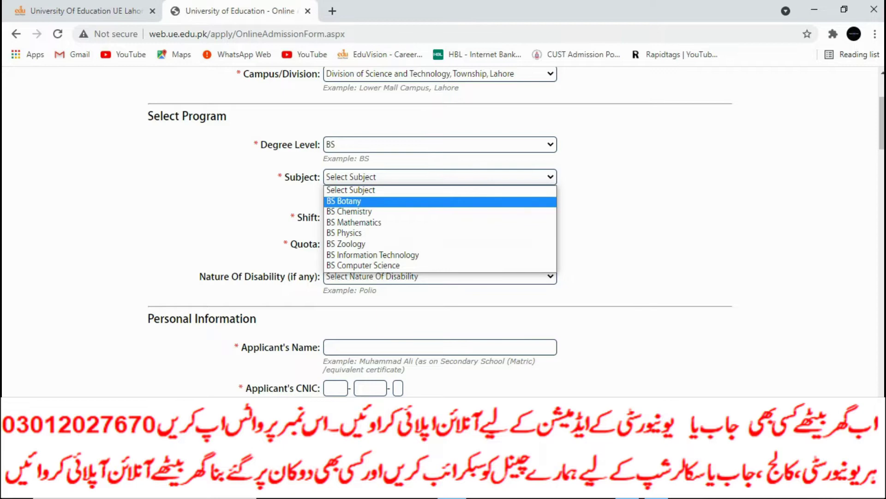
key("Down")
key("Down")
key("Up")
key("Up")
key("Up")
key("Down")
key("Return")
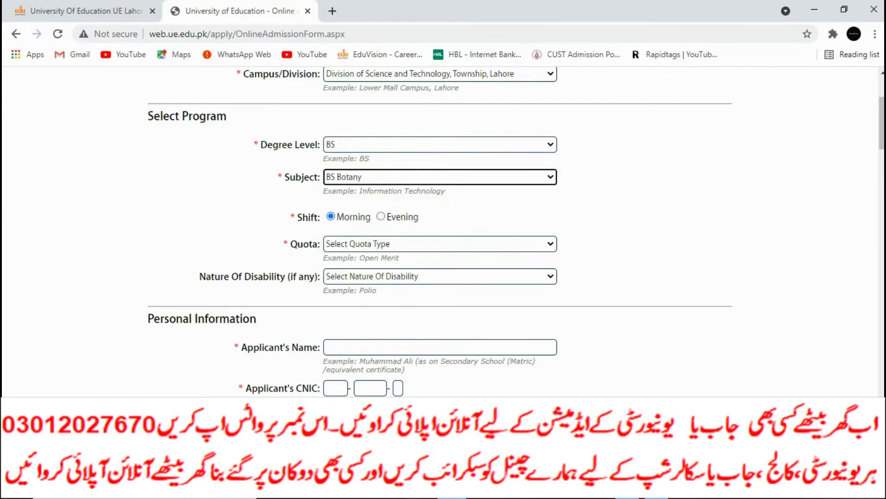
Browse the quota types and select Open Merit.
key("Tab")
key("Tab")
key("alt+Down")
key("Down")
key("Down")
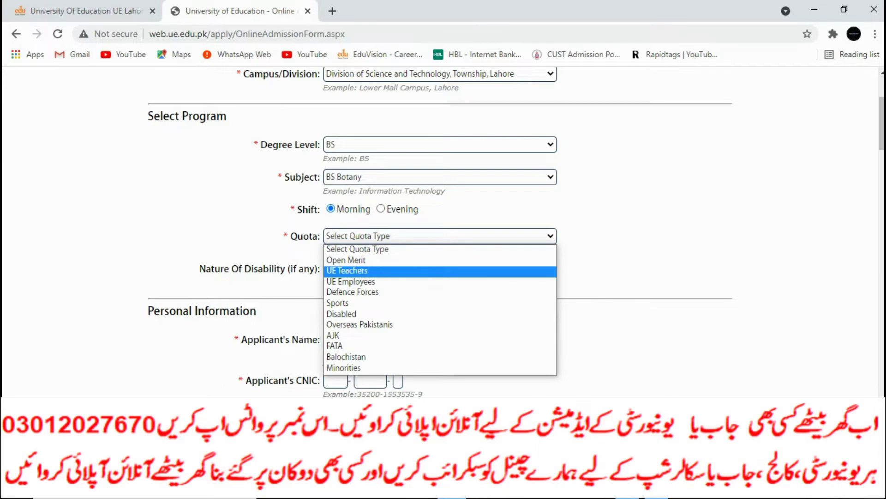
key("Down")
key("Down")
key("Down")
key("Down")
key("Down")
key("Down")
key("Down")
key("Down")
key("Up")
key("Up")
key("Up")
key("Up")
key("Up")
key("Up")
key("Up")
key("Up")
key("Up")
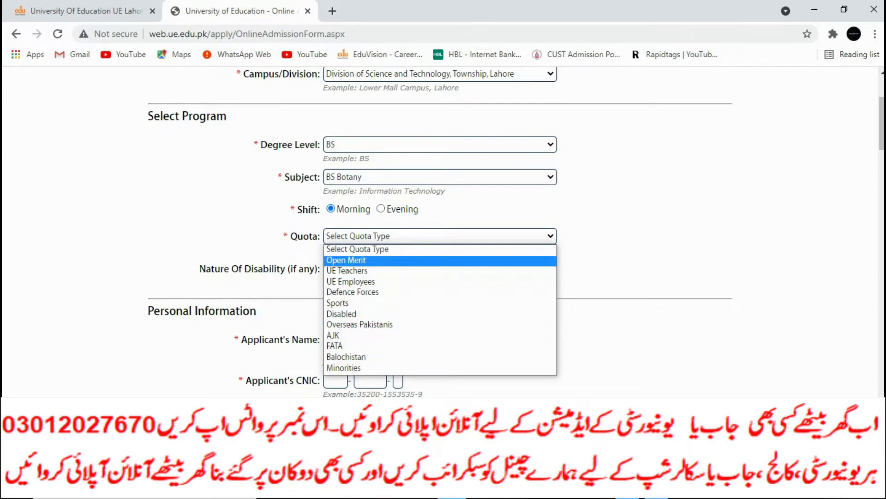
key("Down")
key("Down")
key("Down")
key("Down")
key("Up")
key("Up")
key("Up")
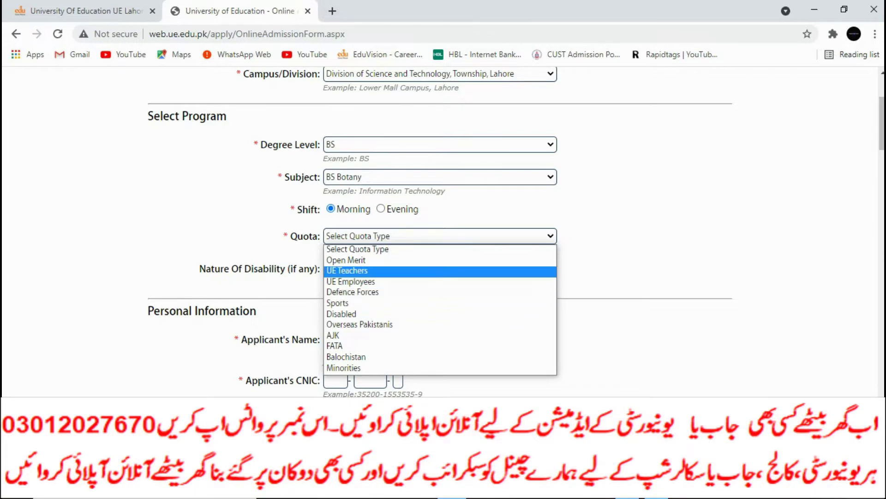
key("Down")
key("Down")
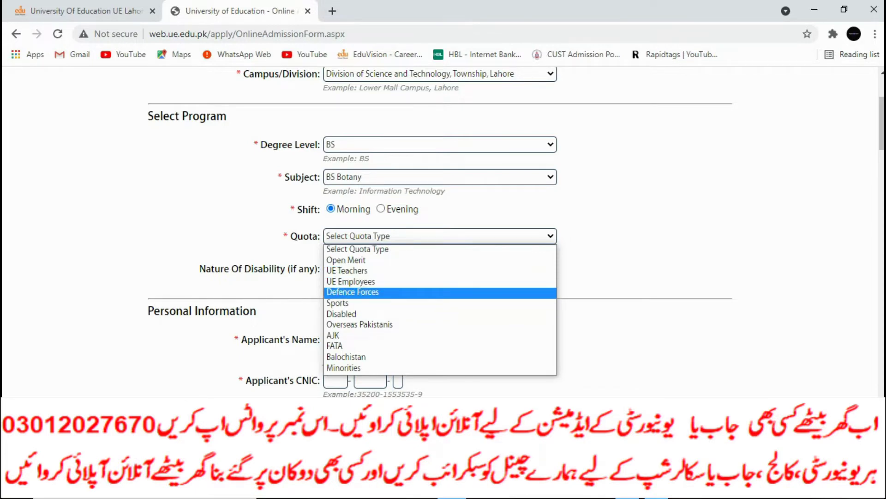
key("Down")
key("Down")
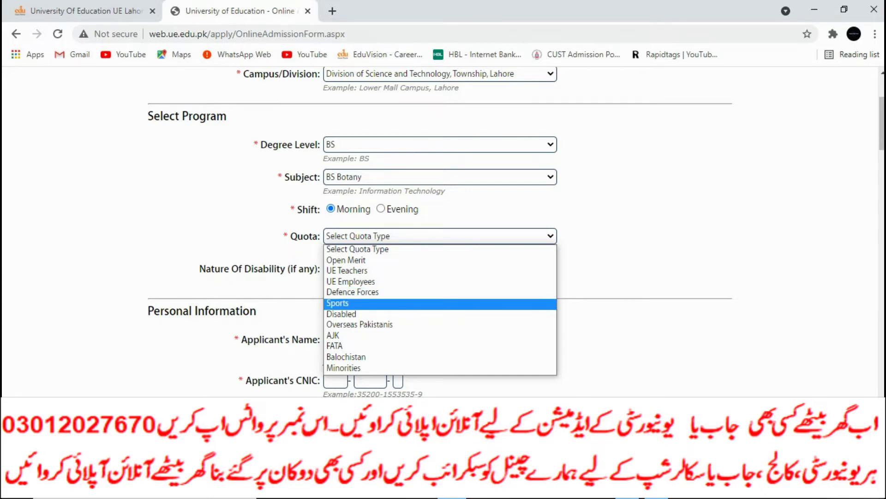
key("Down")
key("Down")
key("Down")
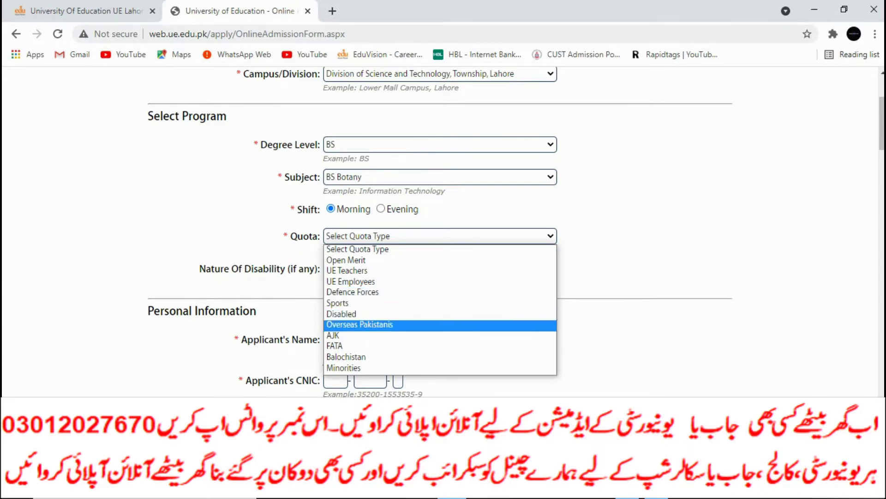
key("Up")
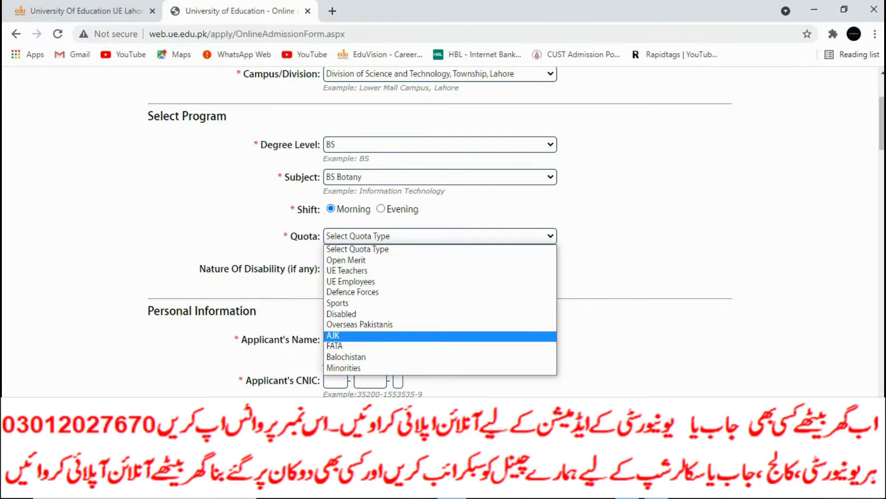
key("Down")
key("Down")
key("Up")
key("Up")
key("Up")
key("Up")
key("Up")
key("Up")
key("Up")
key("Up")
key("Up")
key("Up")
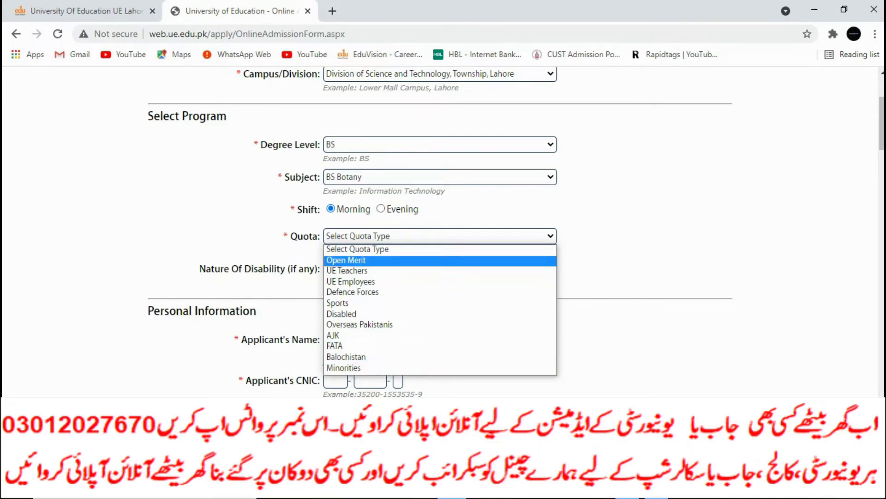
key("Return")
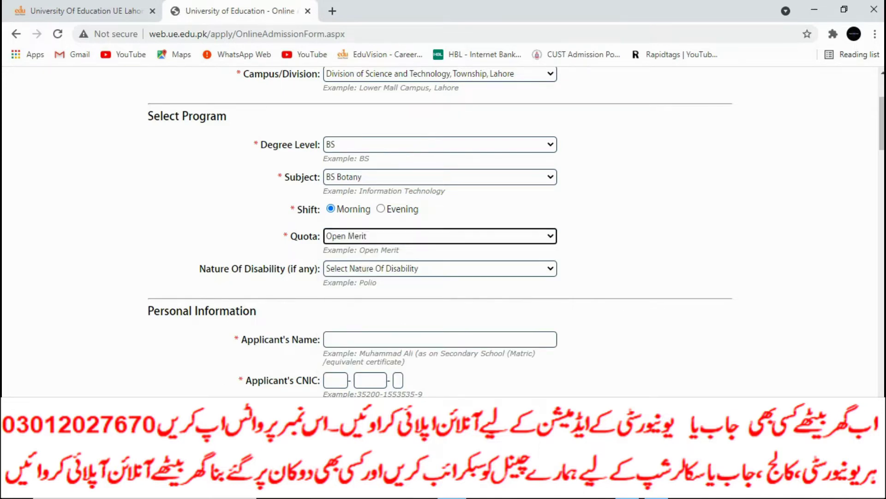
Leave Nature Of Disability unselected and move further down the form.
key("Tab")
key("alt+Down")
key("b")
key("Up")
key("Escape")
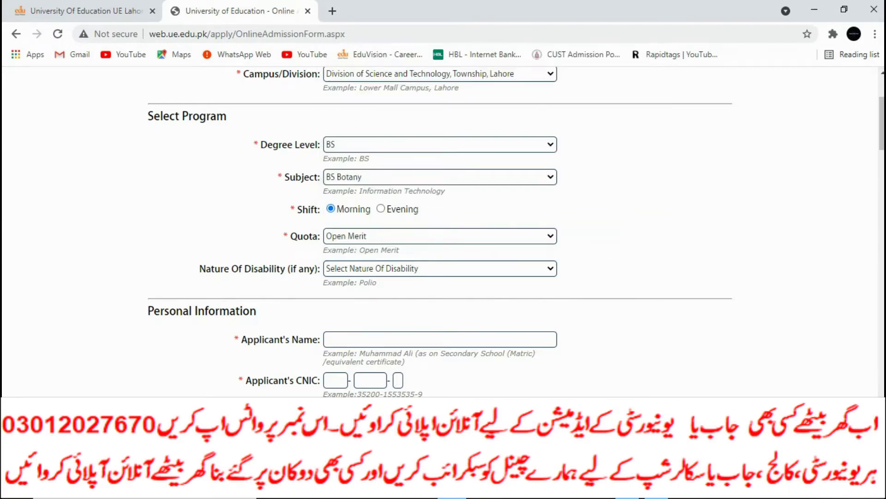
scroll(443, 231, "down", 3)
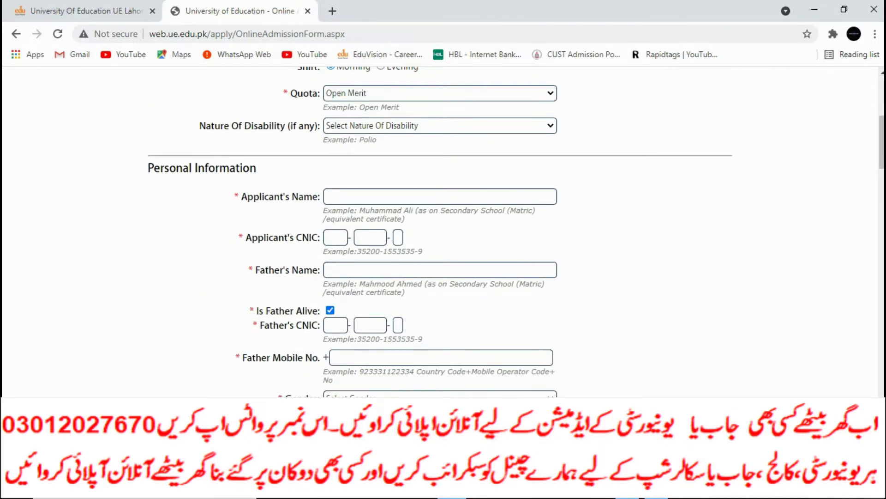
Enter the applicant's full name in Applicant's Name.
left_click(440, 196)
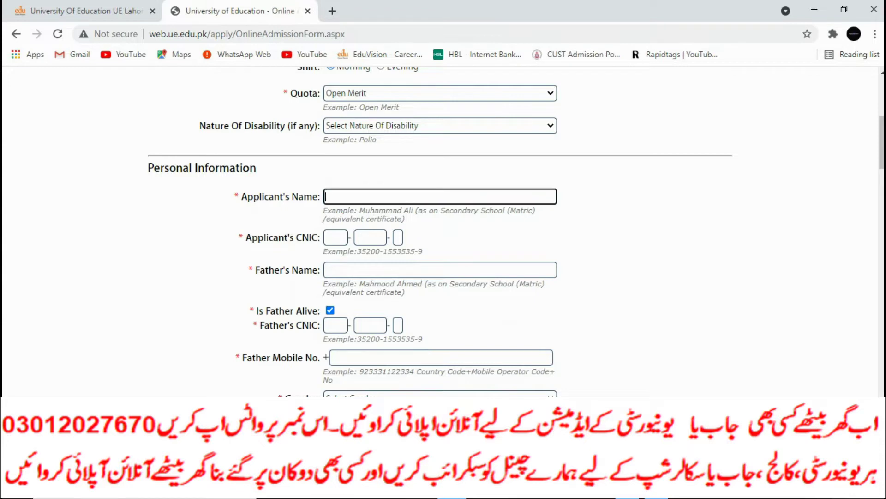
type("Mh")
key("BackSpace")
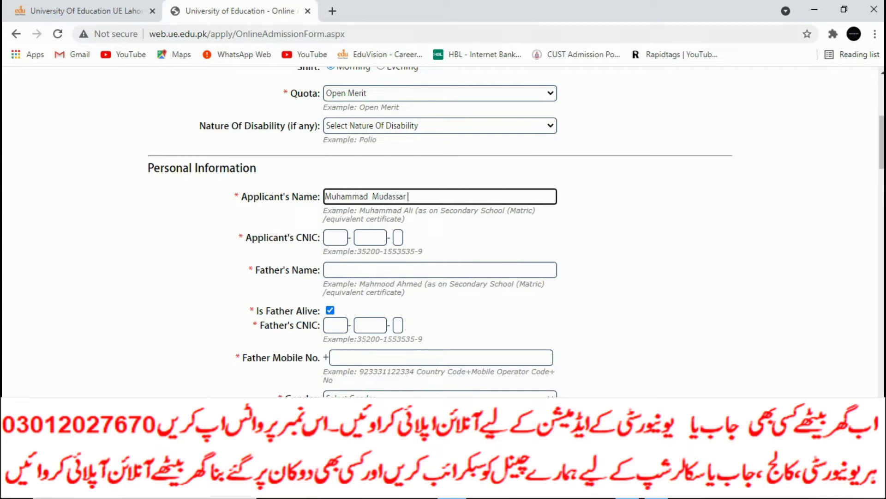
Fill the three boxes of the applicant's CNIC number.
left_click(336, 238)
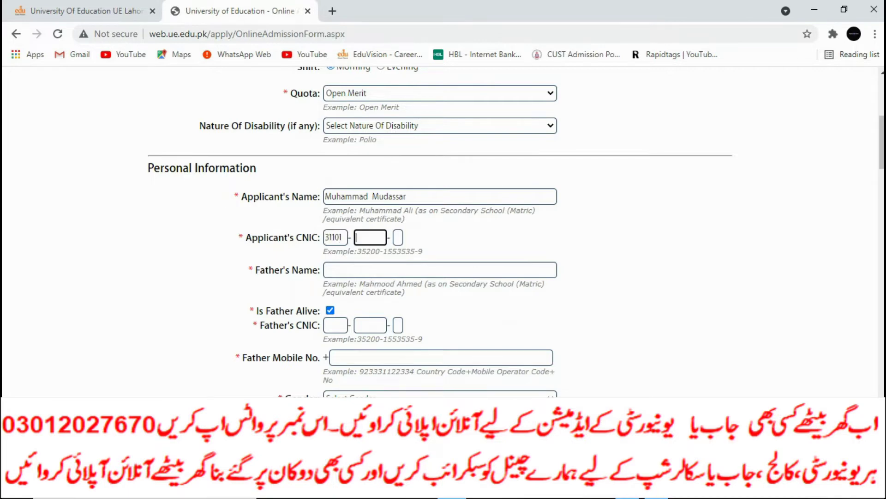
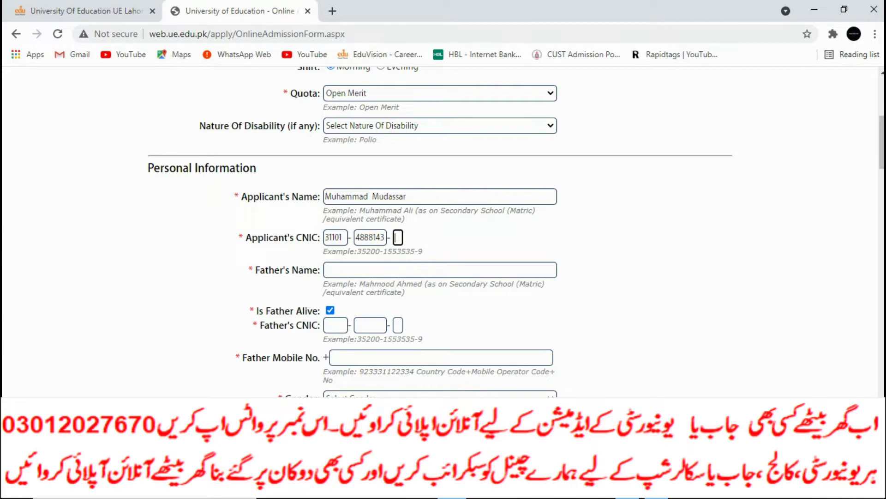
left_click(382, 237)
left_click(398, 237)
type("1")
Enter the father's name and the father's CNIC number.
left_click(327, 270)
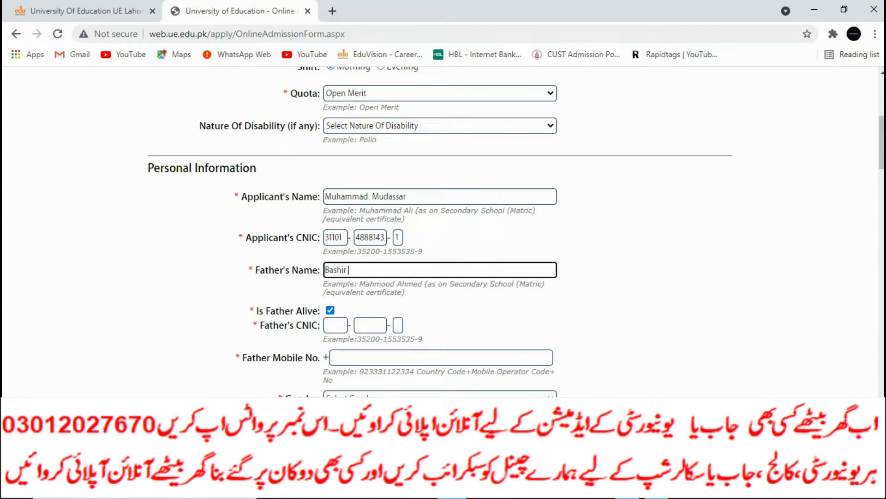
left_click(336, 325)
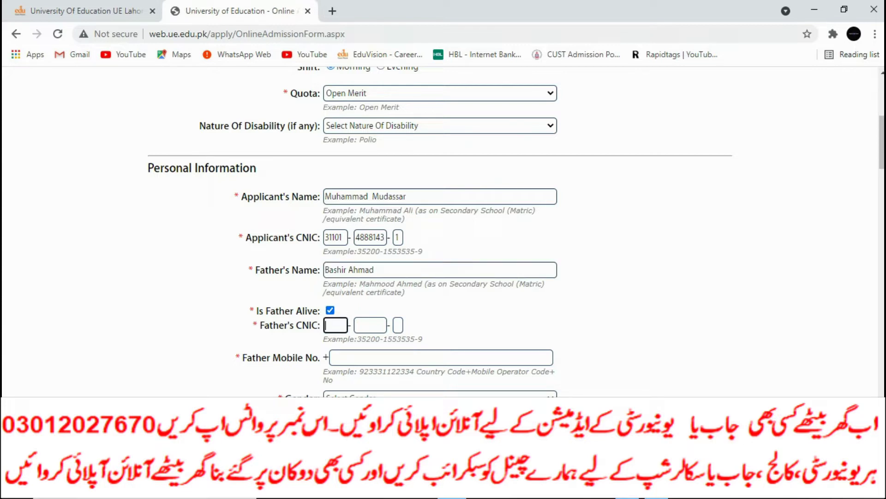
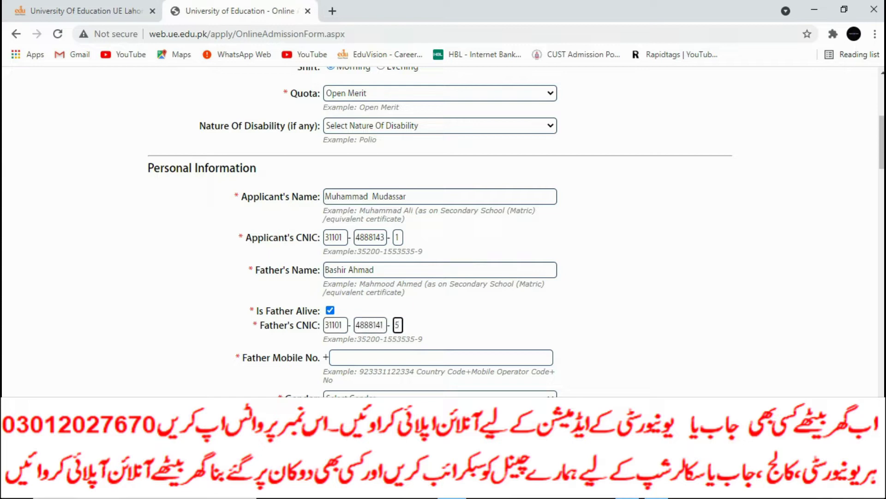
Enter the father's mobile number starting with the 92 country code.
left_click(441, 358)
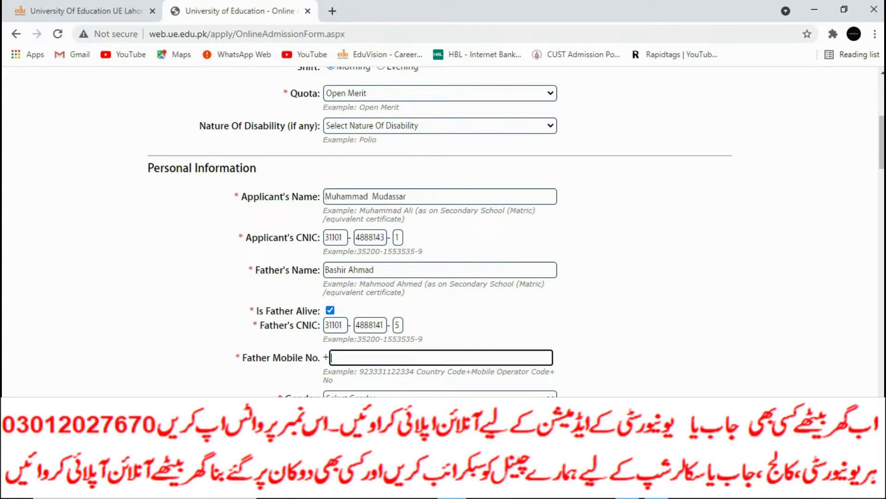
type("03021")
key("BackSpace")
key("BackSpace")
key("BackSpace")
key("BackSpace")
scroll(443, 231, "down", 3)
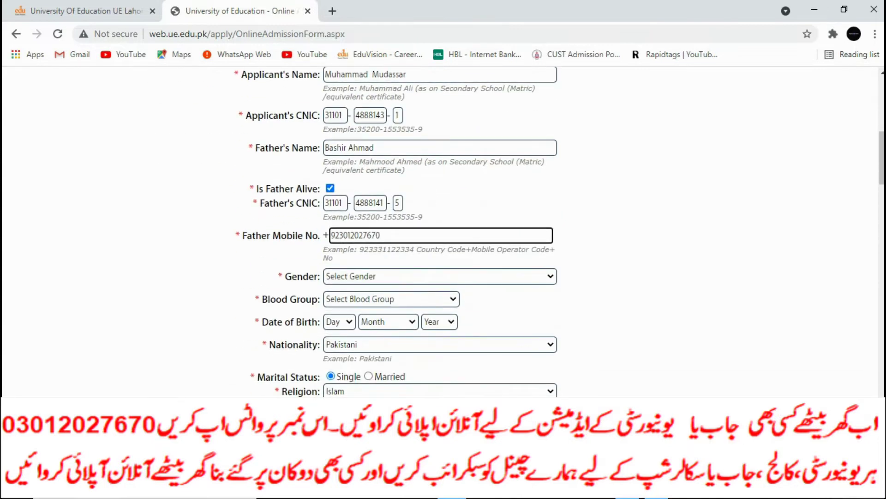
Set gender to Male and blood group to O+.
left_click(440, 276)
left_click(434, 301)
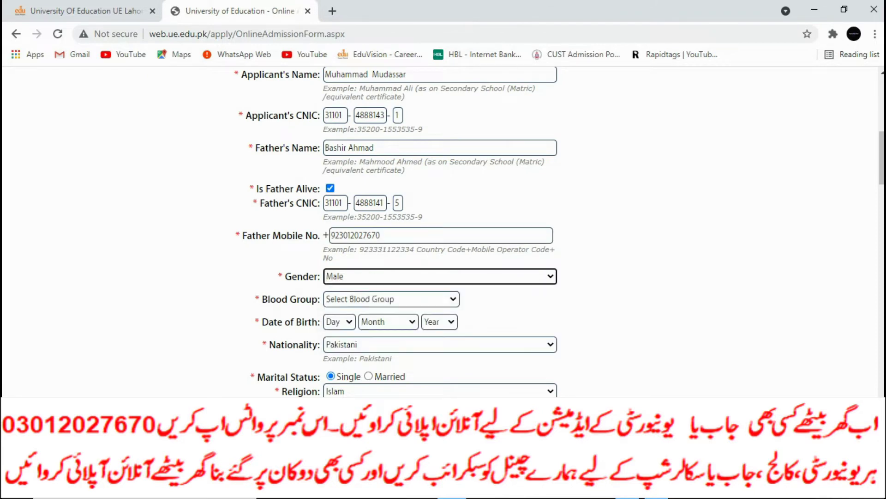
scroll(434, 300, "down", 2)
scroll(434, 277, "down", 1)
left_click(391, 194)
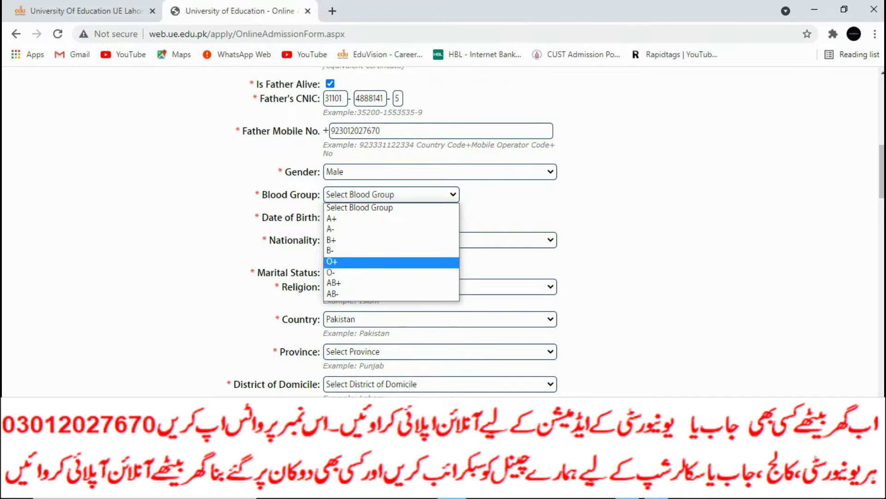
left_click(392, 262)
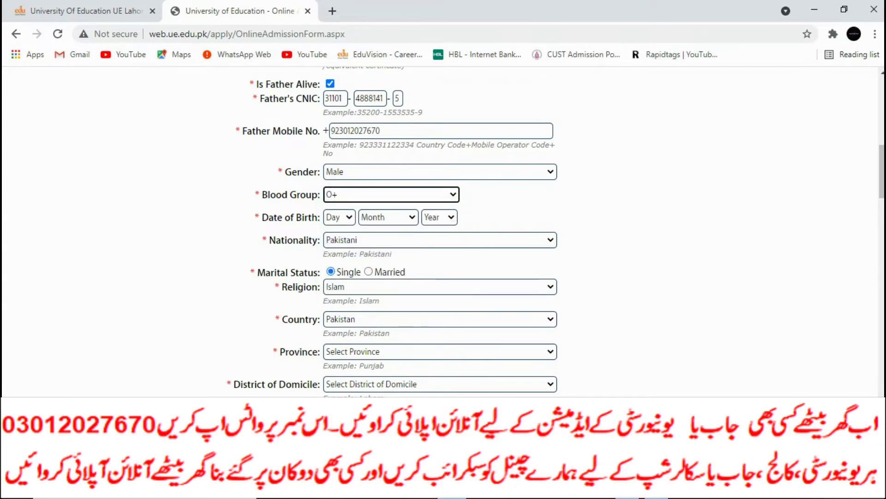
Set the date of birth to 06 April 2004.
left_click(339, 217)
left_click(335, 297)
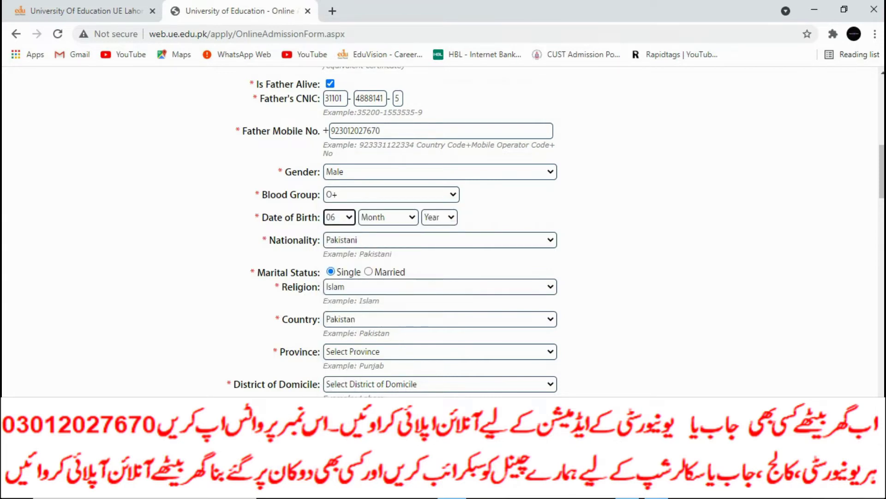
left_click(388, 217)
left_click(378, 273)
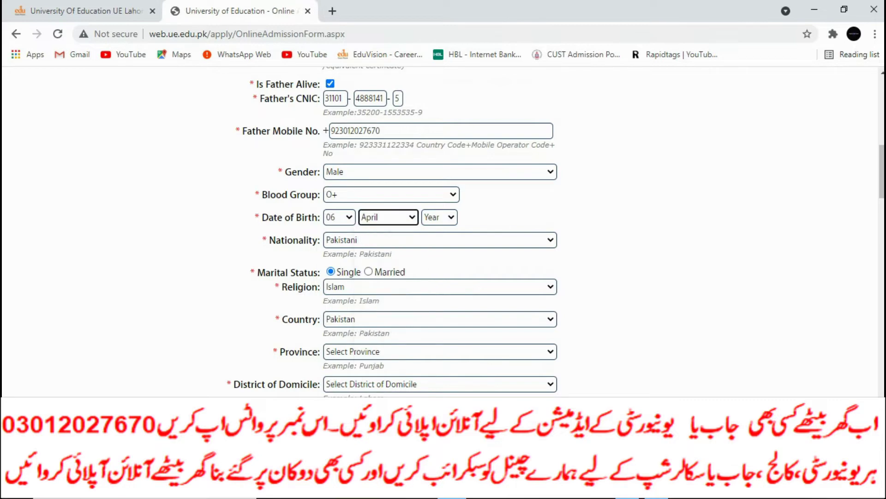
left_click(438, 217)
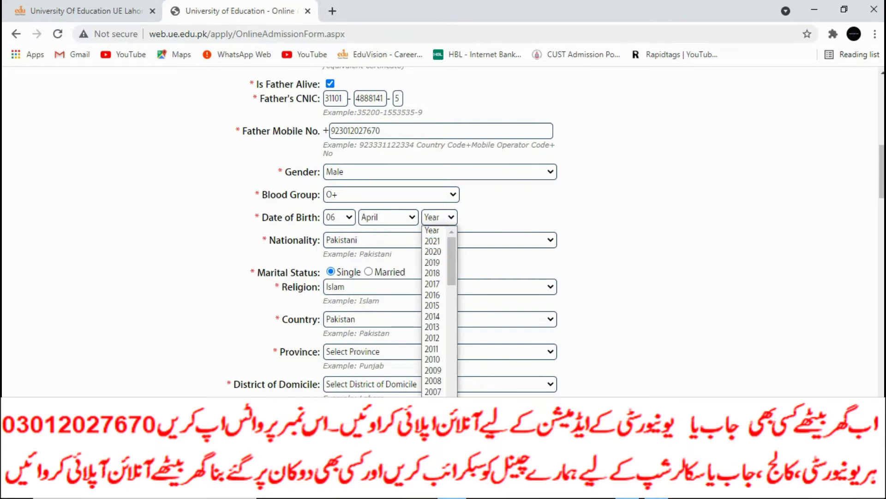
left_click(433, 424)
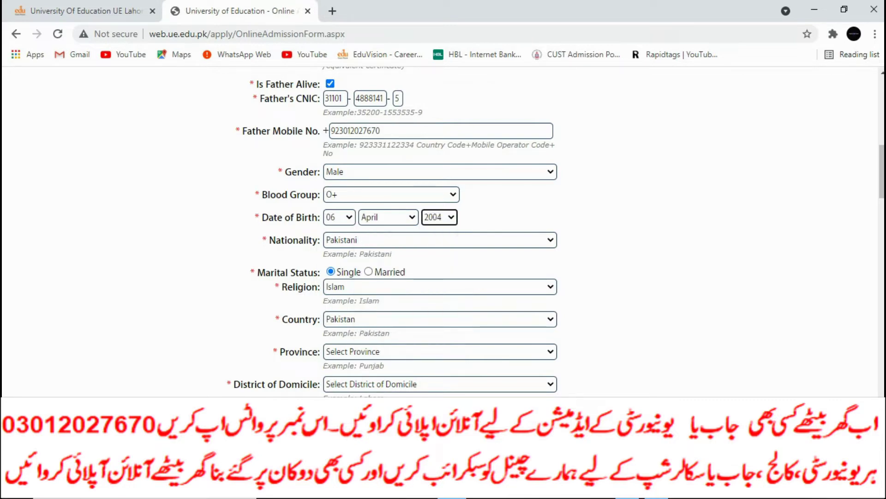
scroll(439, 231, "down", 3)
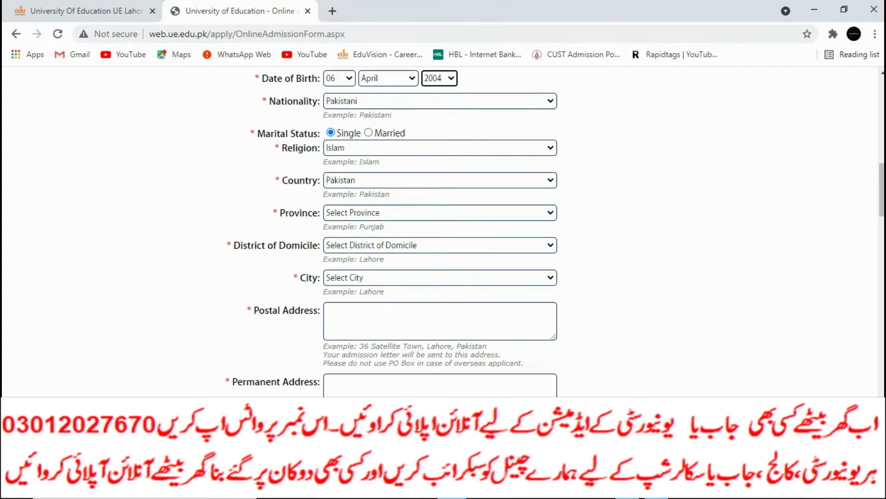
Keep Pakistan as the country and choose PUNJAB as the province.
left_click(439, 180)
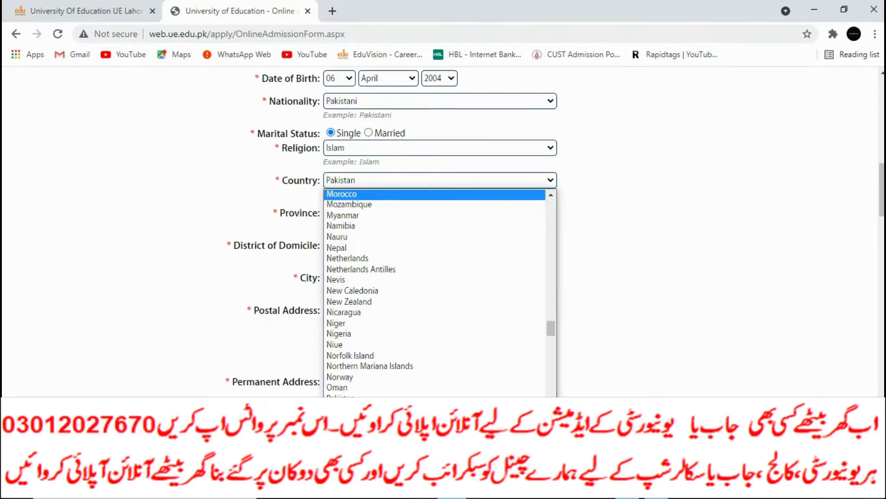
key("Escape")
key("Tab")
key("alt+Down")
key("Down")
key("Down")
key("Down")
key("Down")
key("Down")
key("Down")
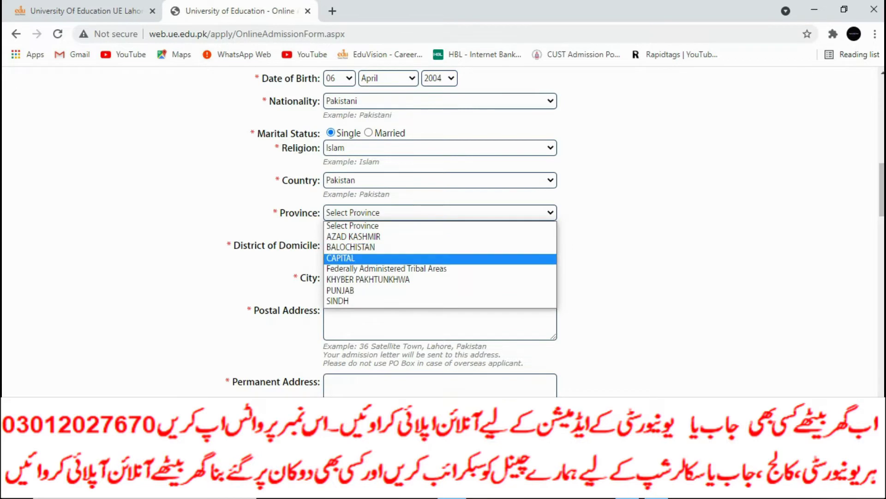
key("Return")
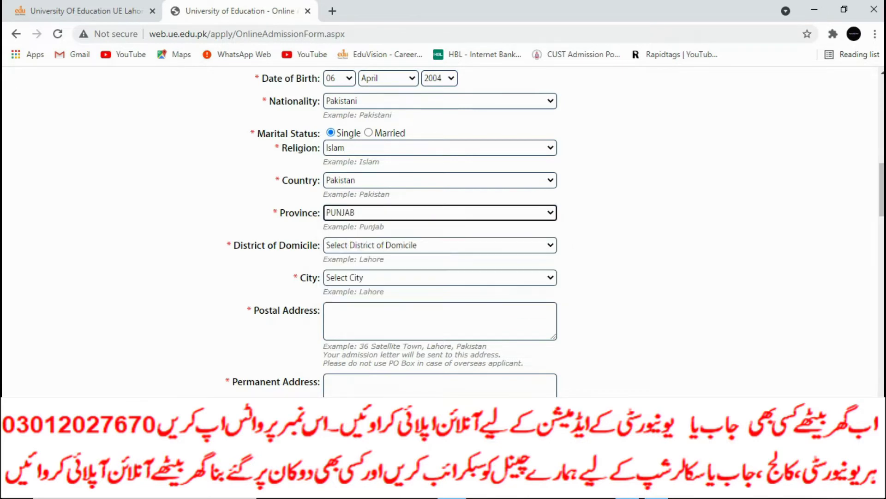
Set both the district of domicile and the city to Bahawalnagar.
key("Tab")
key("alt+Down")
key("Down")
key("Down")
key("Down")
key("Down")
key("Down")
key("Down")
key("Down")
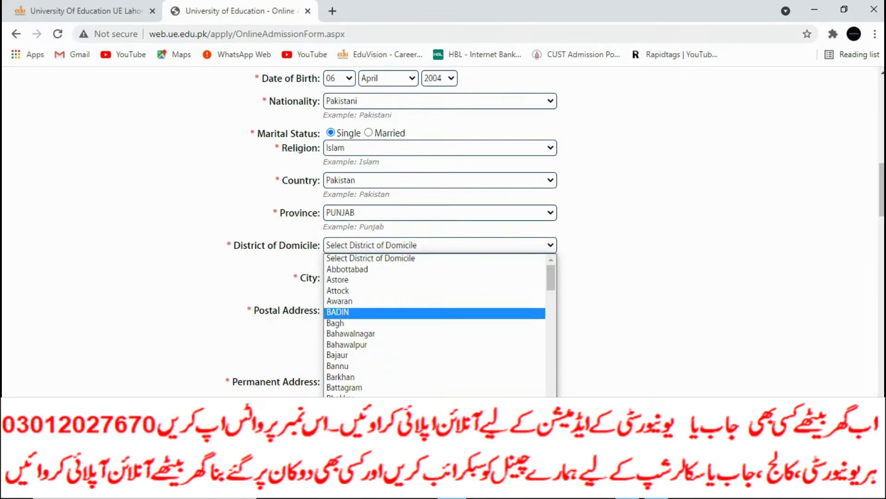
key("Return")
scroll(441, 230, "down", 1)
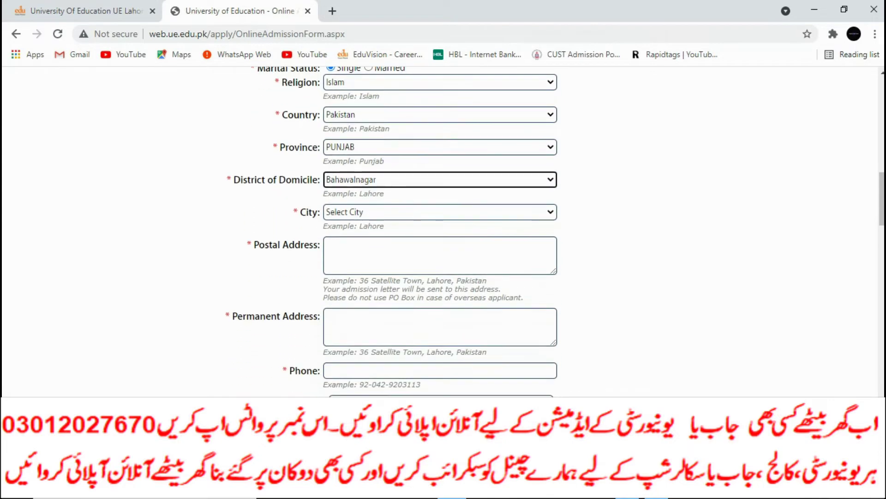
key("Tab")
key("alt+Down")
key("Down")
key("Down")
key("Down")
key("Down")
key("Down")
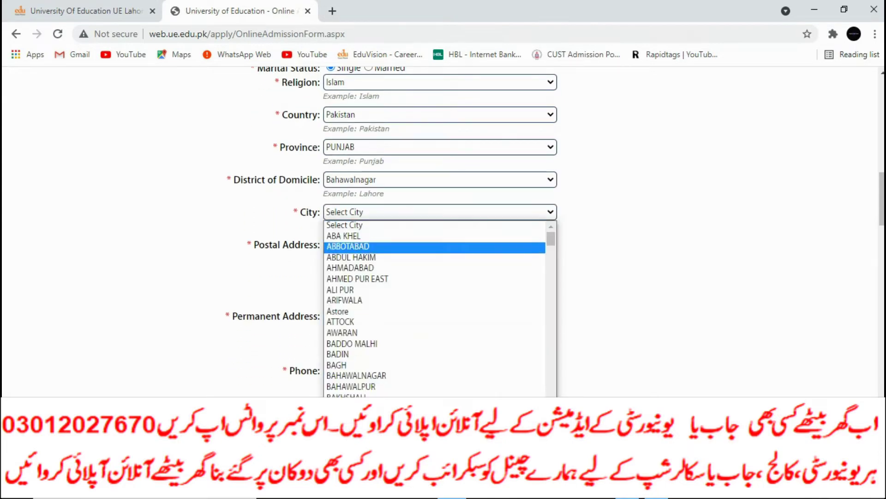
key("Down")
key("Down")
key("Down")
key("Down")
key("Down")
key("Down")
key("Down")
key("Down")
key("Down")
key("Return")
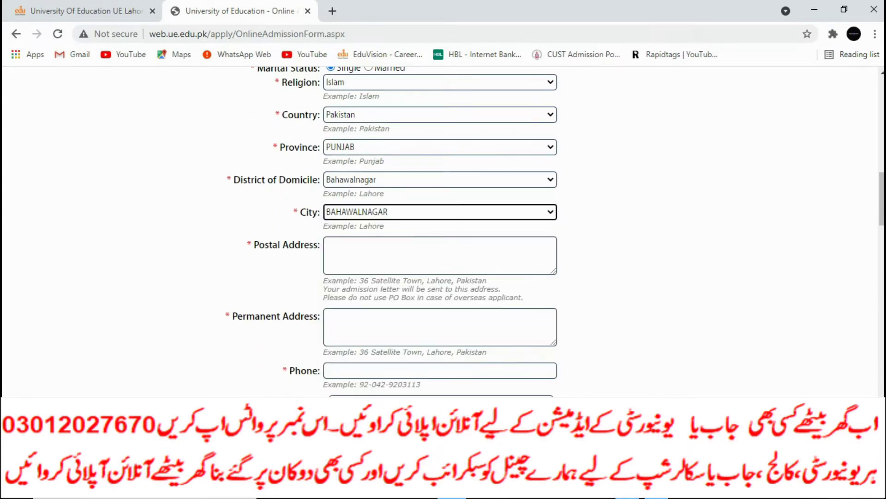
key("alt+Tab")
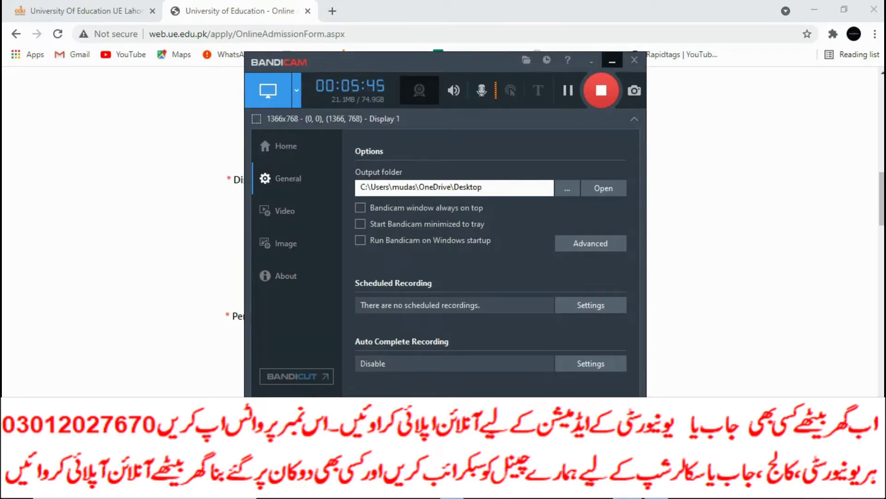
left_click(612, 60)
Fill the postal and permanent address fields with the saved autofill address.
left_click(439, 254)
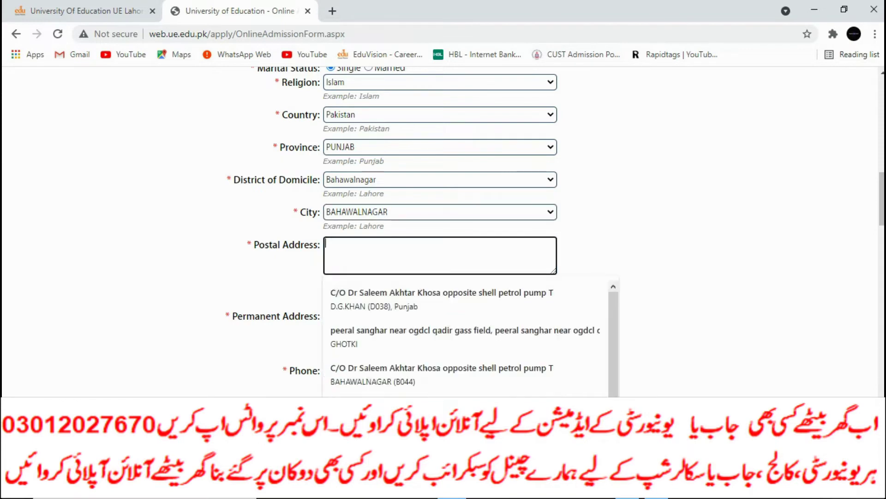
key("Down")
key("Return")
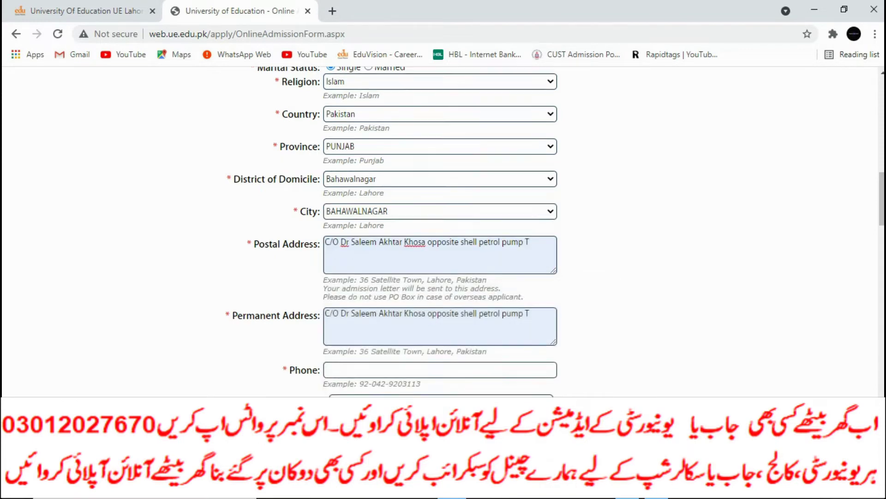
scroll(443, 231, "down", 2)
Enter the applicant's phone number and the mobile number with the 92 country code.
left_click(438, 264)
type("93")
key("BackSpace")
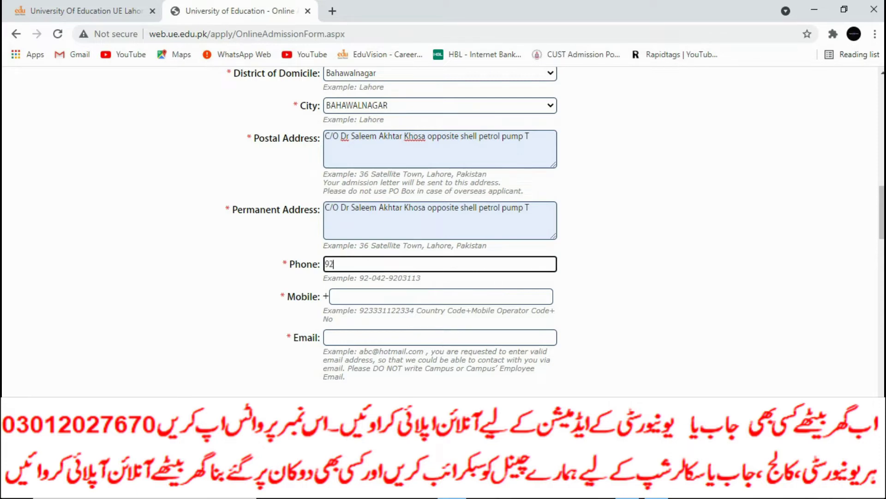
left_click_drag(323, 310, 383, 311)
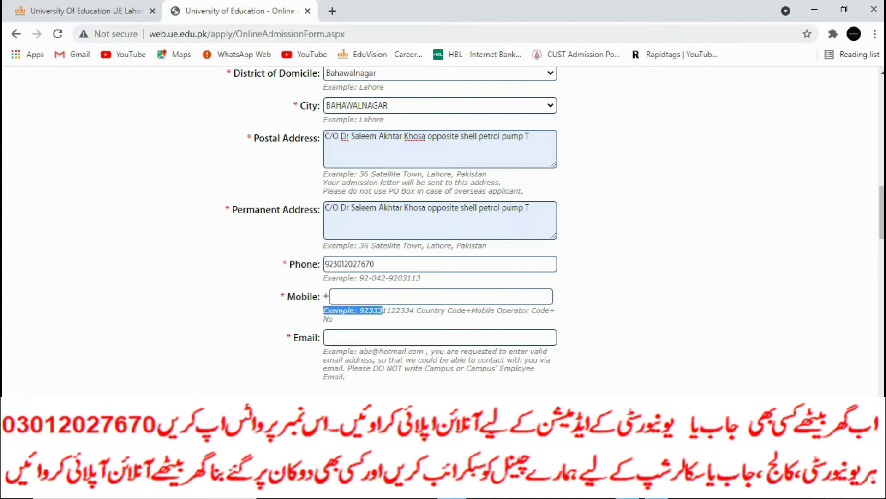
left_click(351, 296)
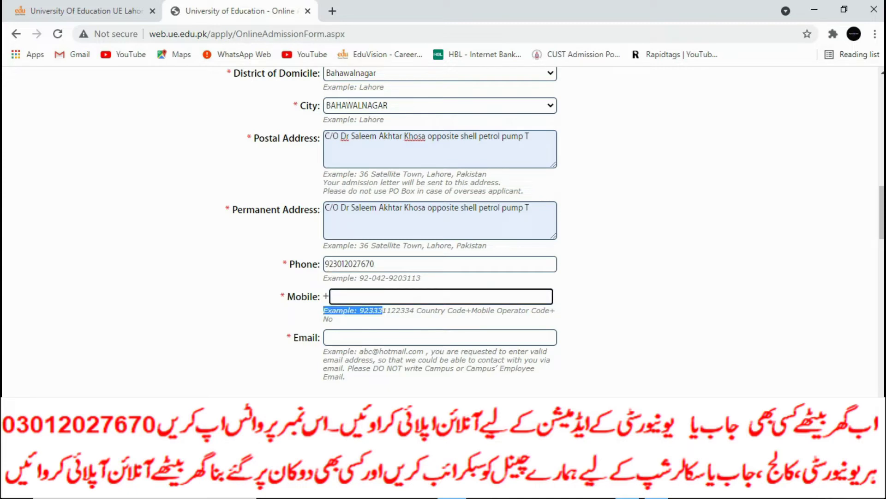
left_click(331, 296)
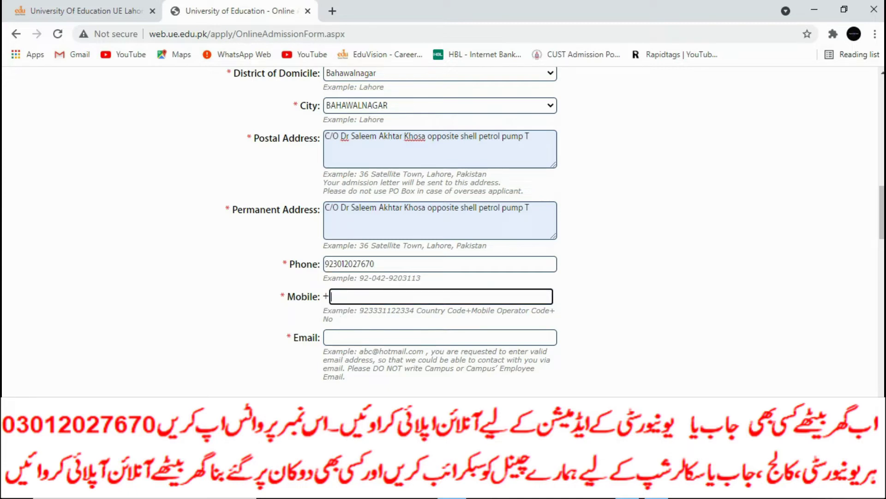
scroll(441, 231, "down", 3)
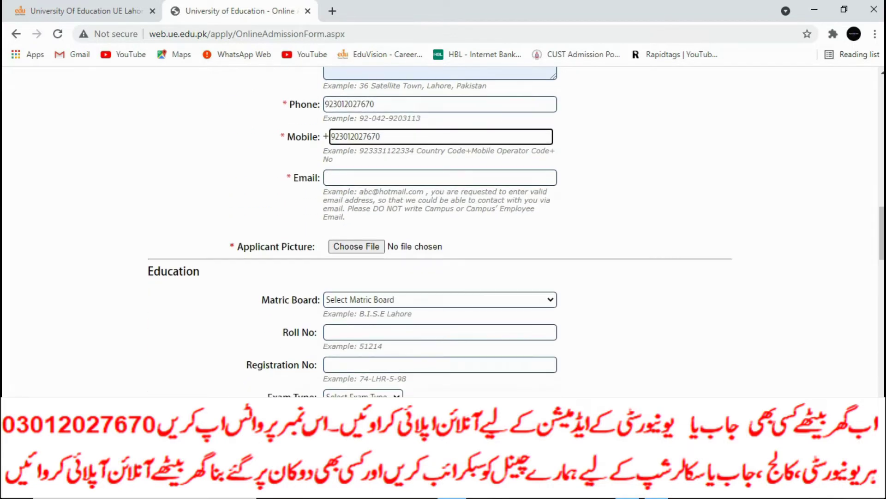
Enter the applicant's email address and attach AD.jpg as the applicant picture.
left_click(439, 178)
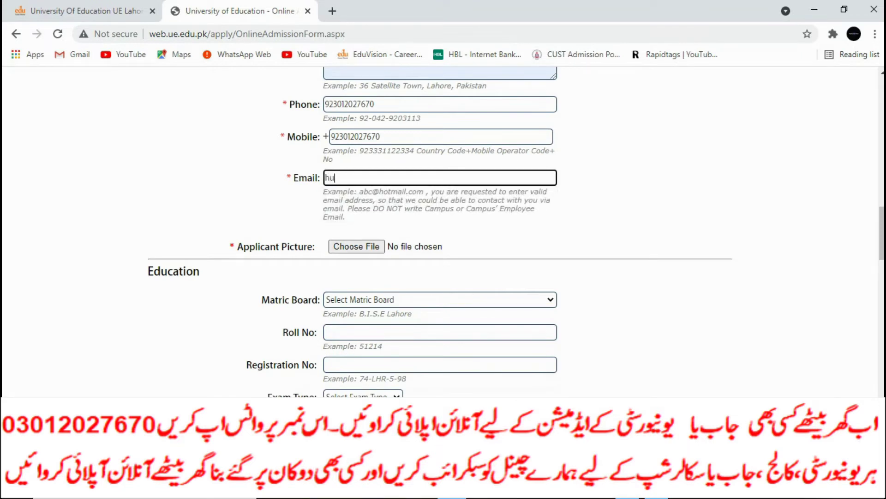
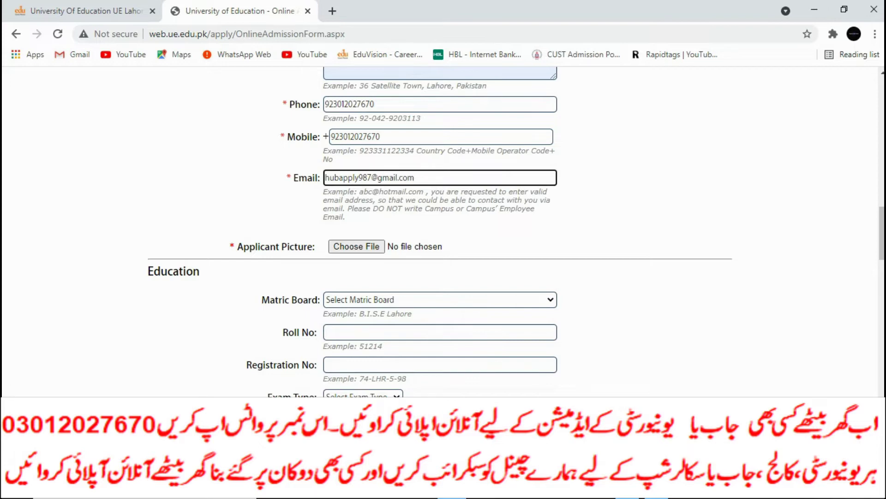
left_click(356, 246)
type("ad")
key("Down")
key("Return")
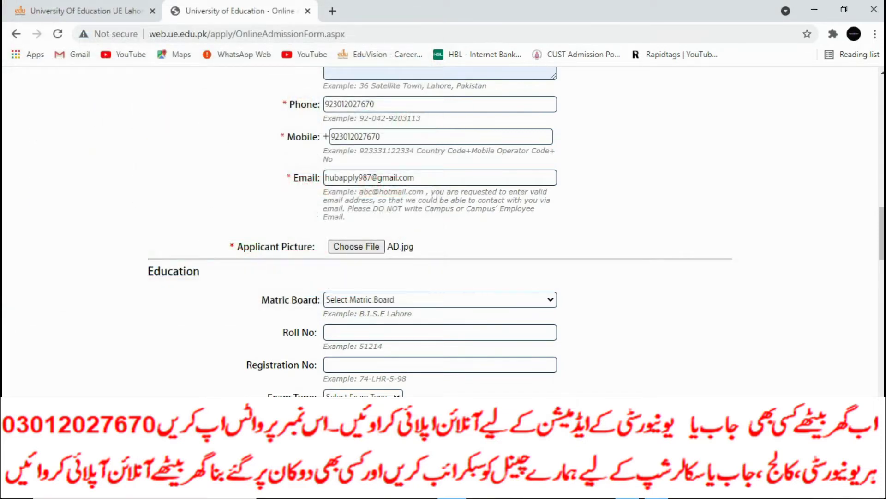
Fill in the matric roll number and registration number.
left_click(440, 299)
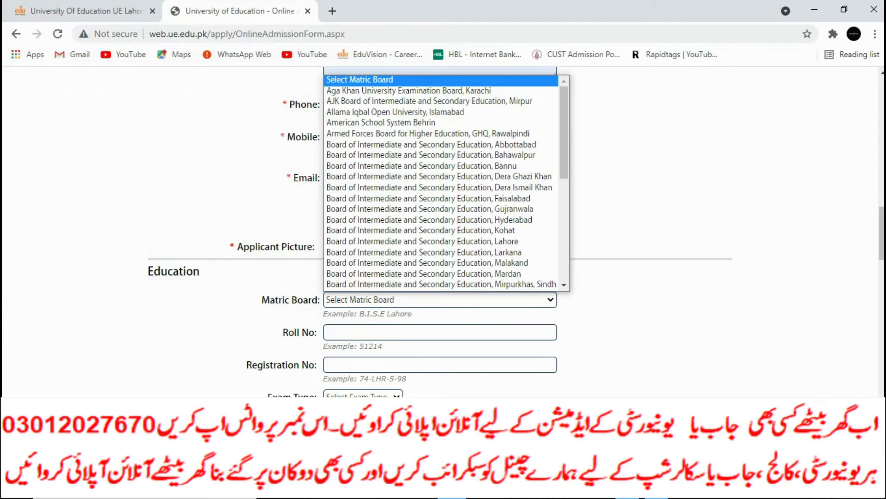
left_click(440, 332)
type("666777")
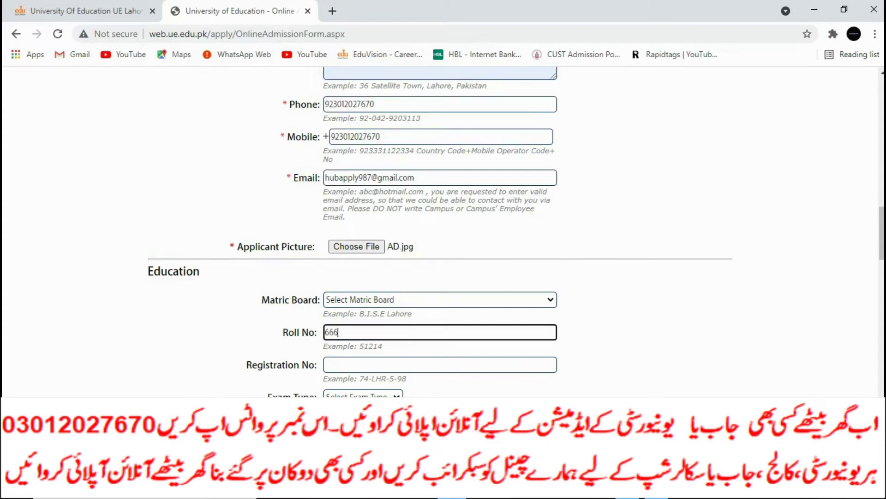
scroll(443, 231, "down", 3)
left_click(440, 221)
type("777777777")
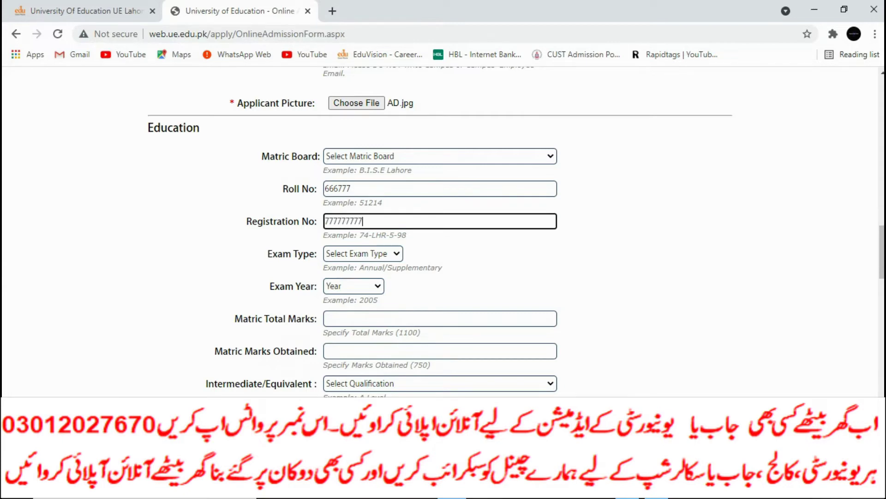
Set the matric exam to Annual 2017 with 990 of 1100 marks.
left_click(363, 253)
left_click(362, 277)
scroll(363, 278, "down", 2)
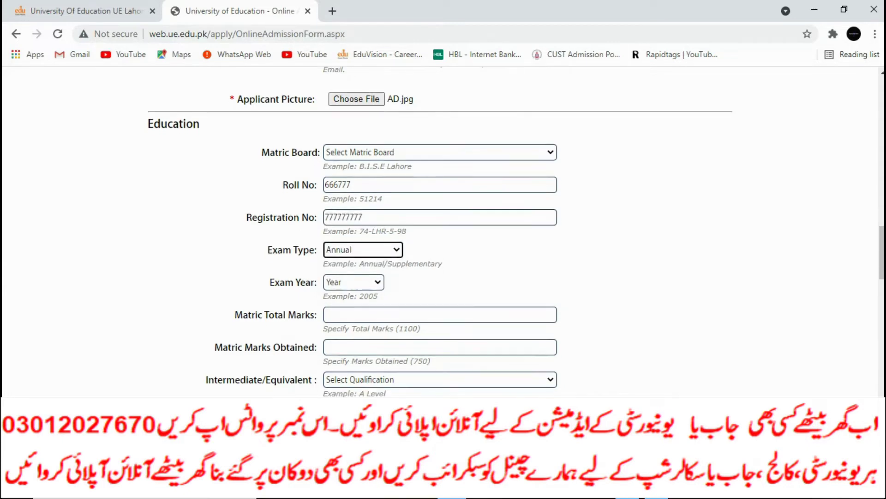
left_click(353, 200)
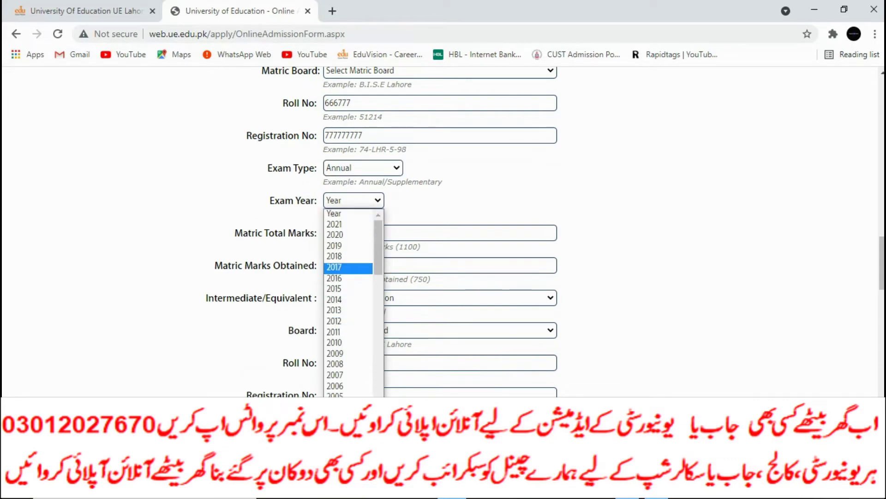
left_click(349, 267)
left_click(333, 233)
type("1100")
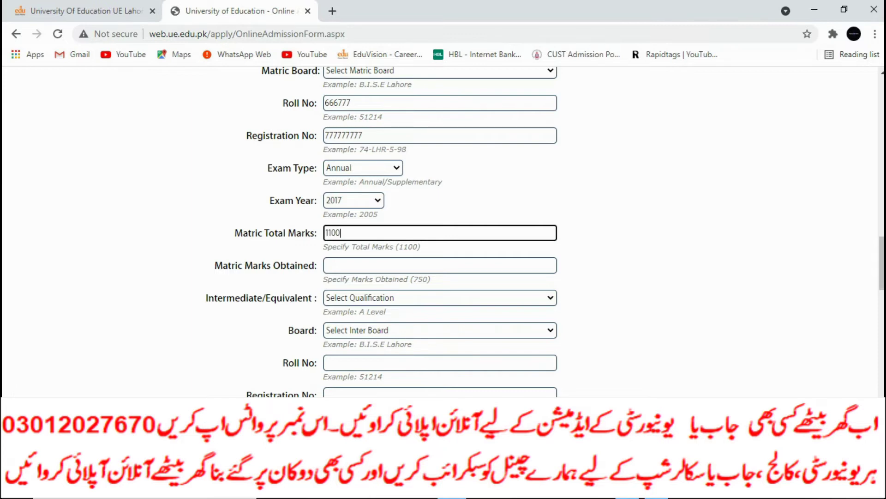
double_click(337, 279)
left_click(332, 265)
type("990")
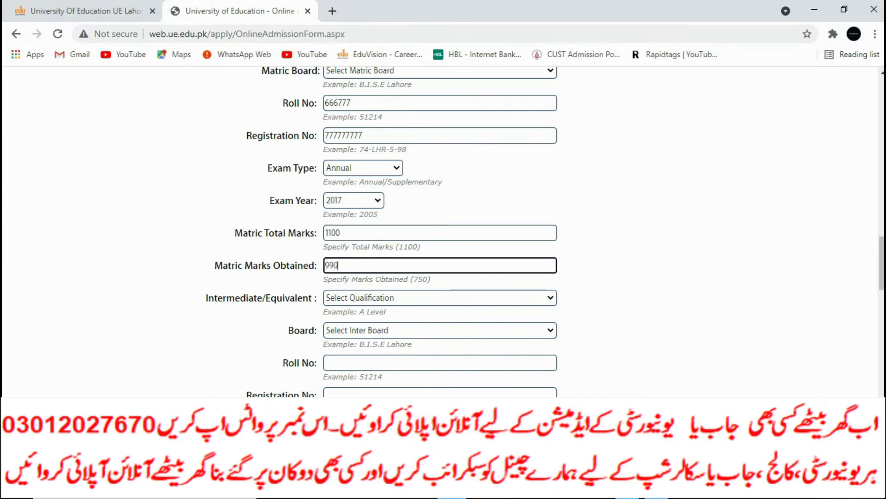
Choose FSc -Pre Engg (2 Years) as the intermediate qualification.
key("Tab")
key("alt+Down")
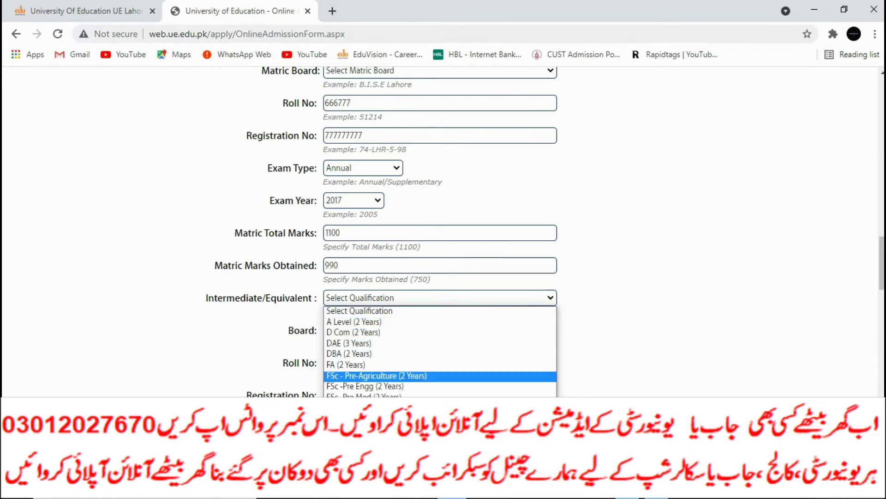
key("Down")
key("Down")
key("Up")
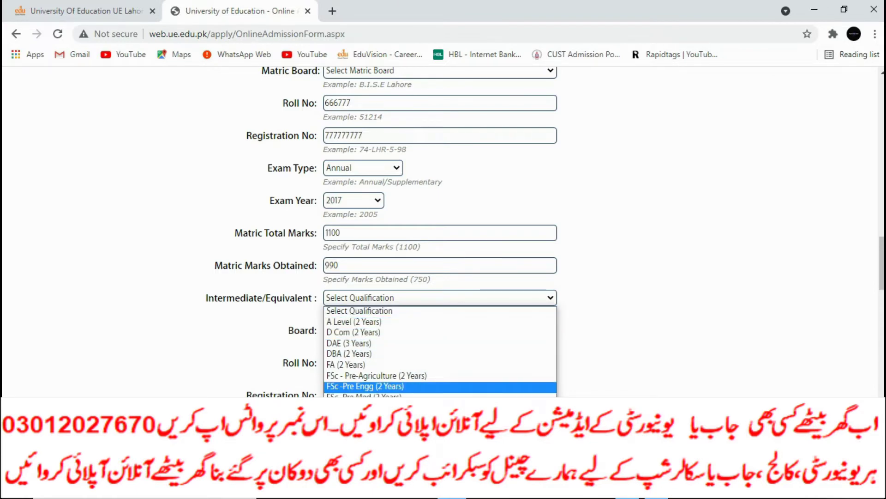
key("Return")
scroll(383, 232, "down", 1)
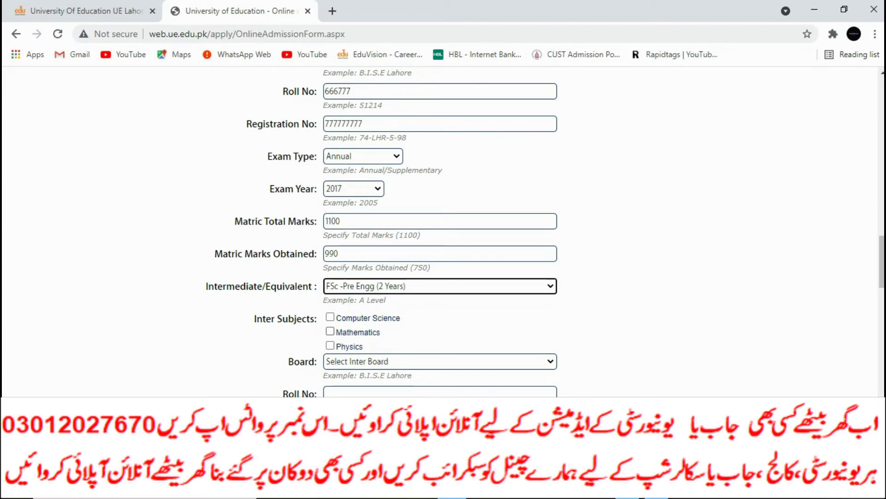
Tick Mathematics and Physics as the inter subjects, leaving Computer Science unticked.
key("Tab")
key("space")
key("Tab")
key("space")
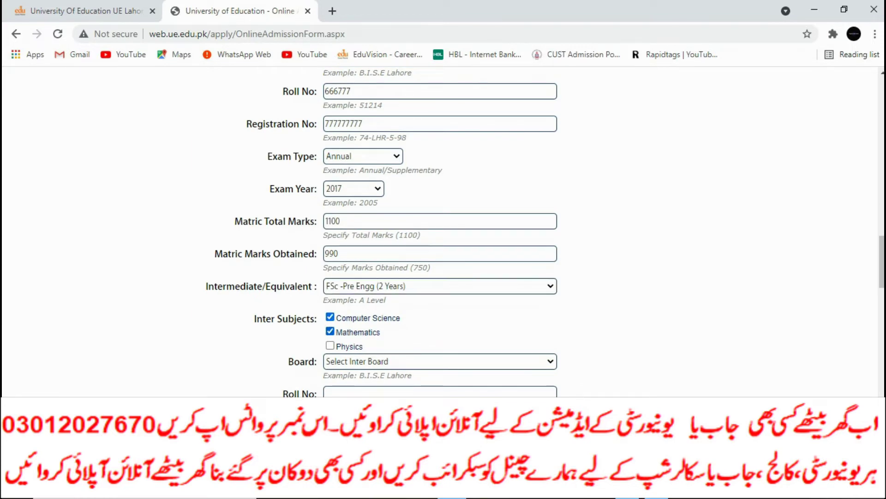
key("shift+Tab")
key("space")
key("Tab")
key("Tab")
key("space")
scroll(443, 231, "down", 3)
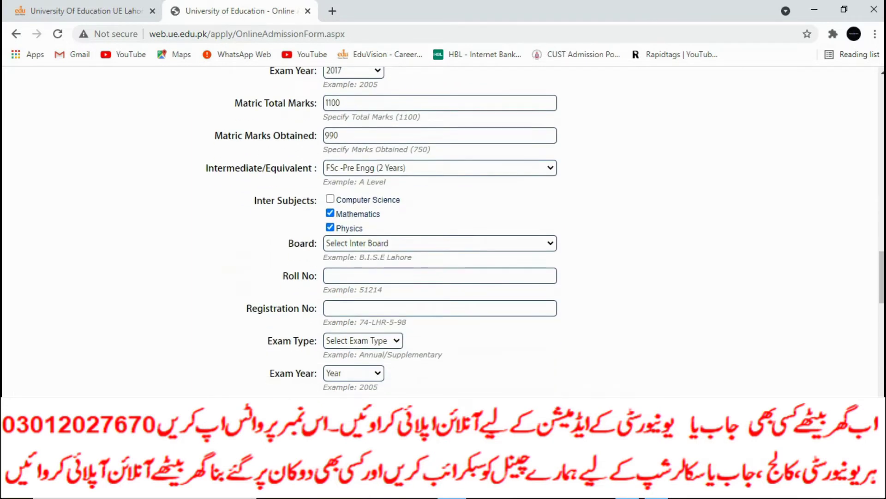
key("Tab")
key("space")
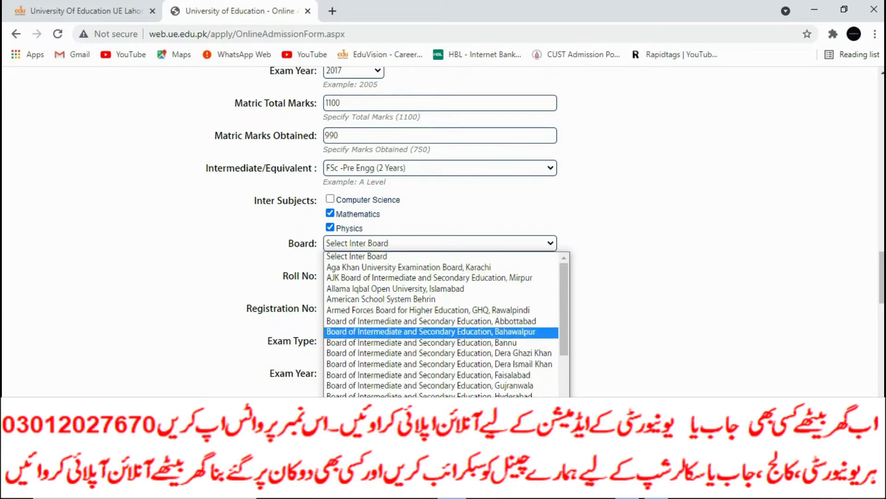
Select the Bahawalpur board for intermediate and enter the inter roll and registration numbers.
left_click(430, 331)
scroll(371, 231, "down", 2)
key("Tab")
type("666666")
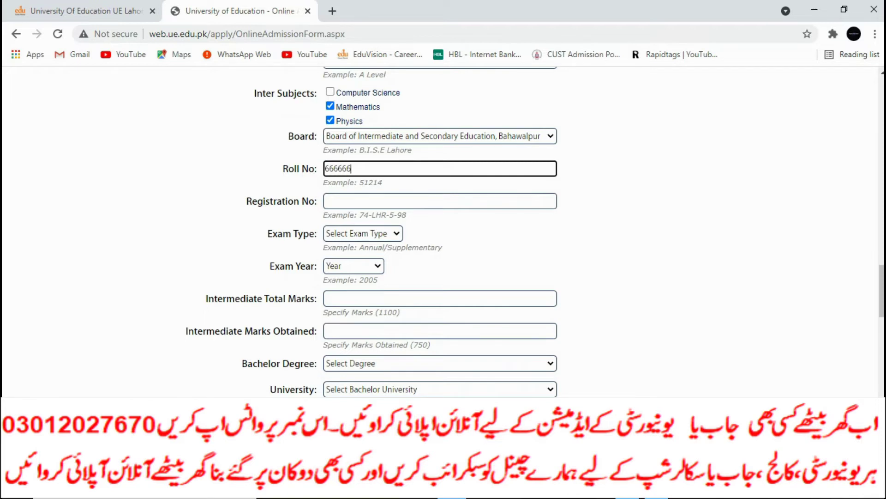
key("Tab")
type("77777777")
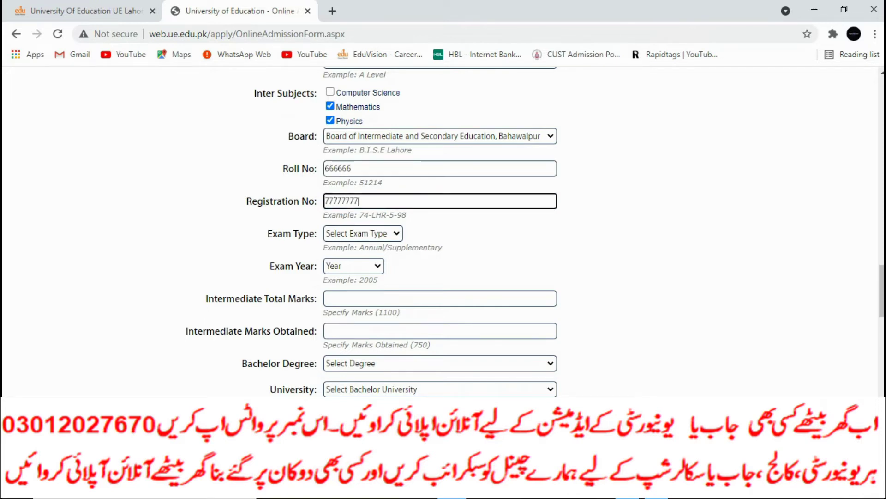
Set the intermediate exam type to Annual and the exam year to 2021.
key("Tab")
key("alt+Down")
key("Down")
key("Return")
key("Tab")
key("alt+Down")
key("Down")
key("Return")
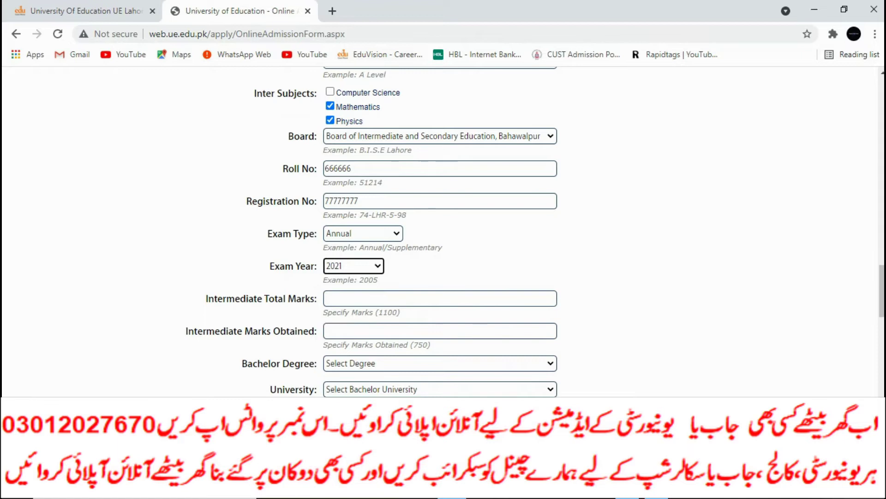
Enter the intermediate total marks, correcting the mistaken 1100 to 100.
scroll(441, 231, "up", 3)
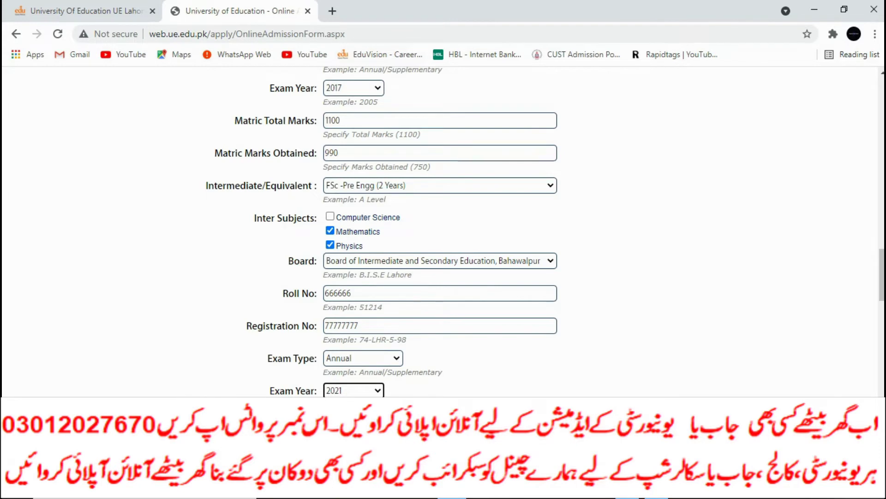
scroll(441, 230, "down", 3)
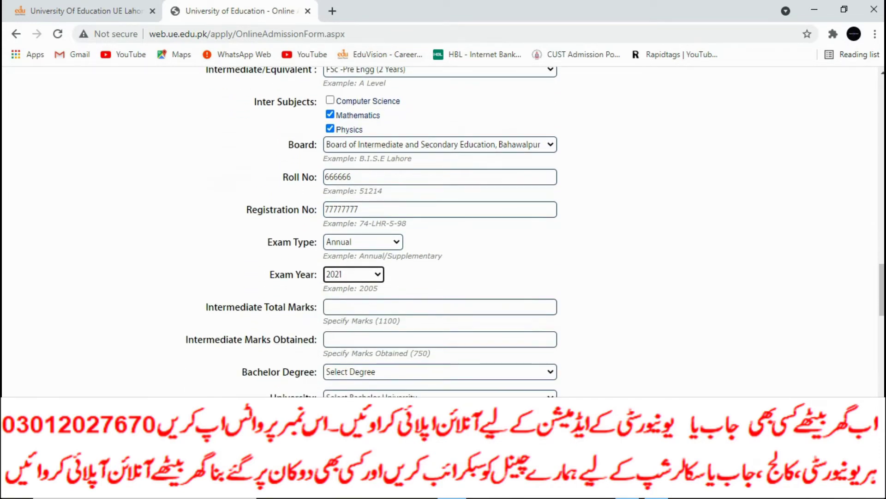
scroll(441, 231, "down", 3)
left_click(440, 153)
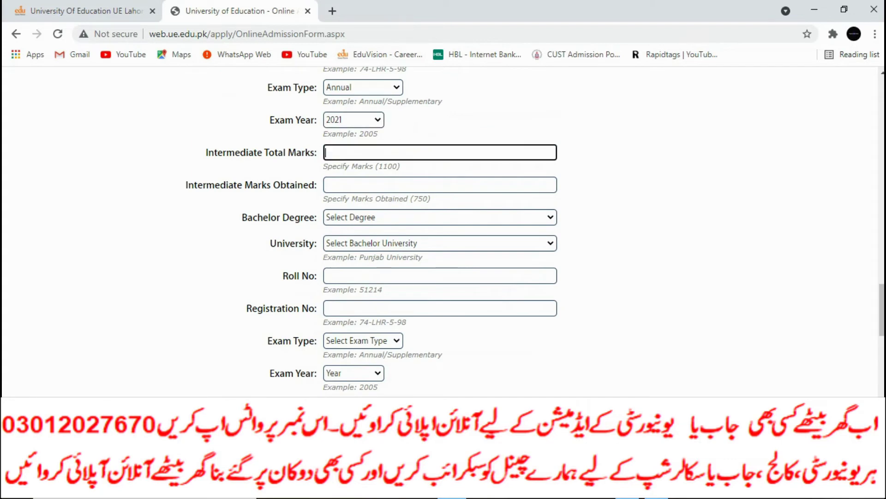
type("1100")
left_click(325, 185)
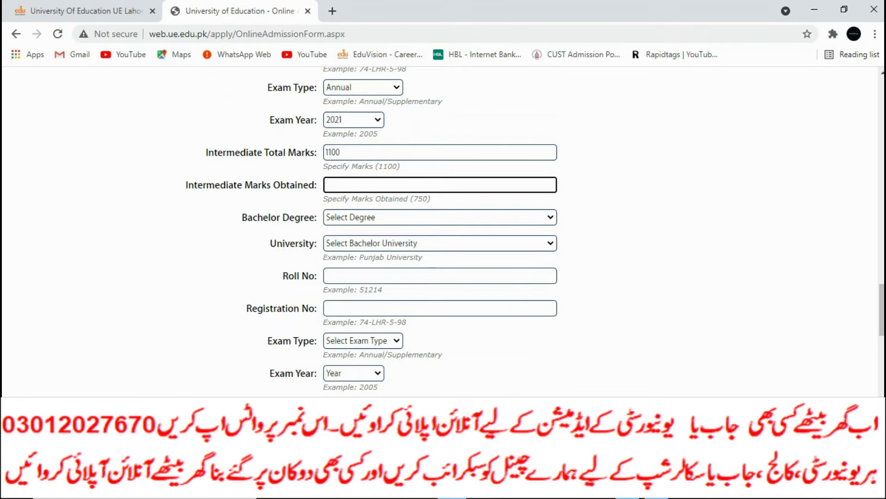
left_click(342, 153)
key("ctrl+a")
key("BackSpace")
type("100")
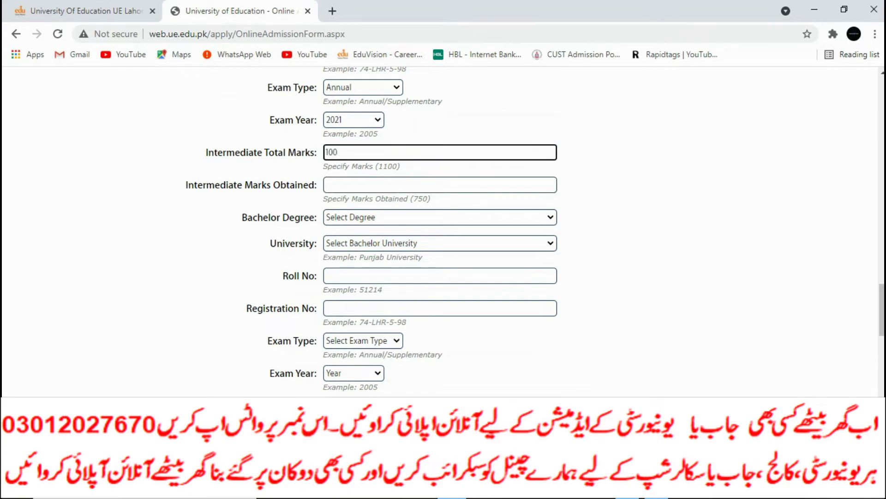
Enter 50 as intermediate marks obtained and submit, triggering the BS Botany warning.
left_click(325, 184)
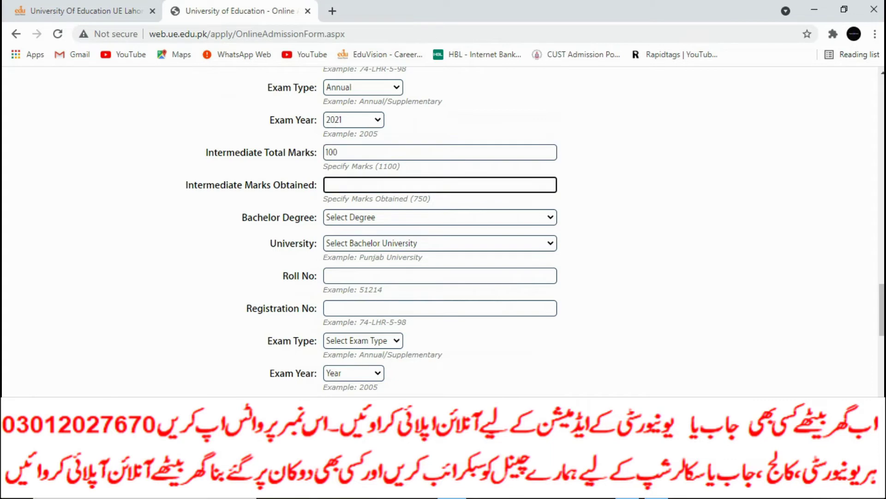
type("50")
scroll(372, 231, "down", 2)
scroll(371, 231, "down", 1)
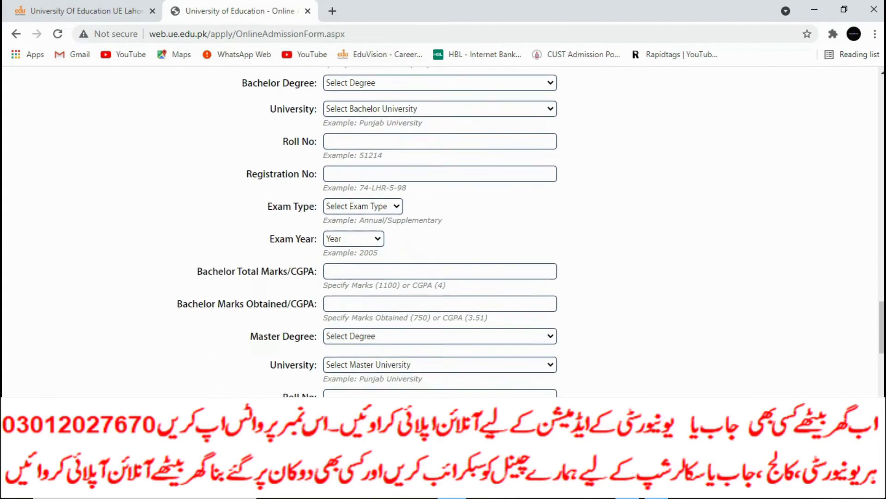
scroll(371, 231, "down", 3)
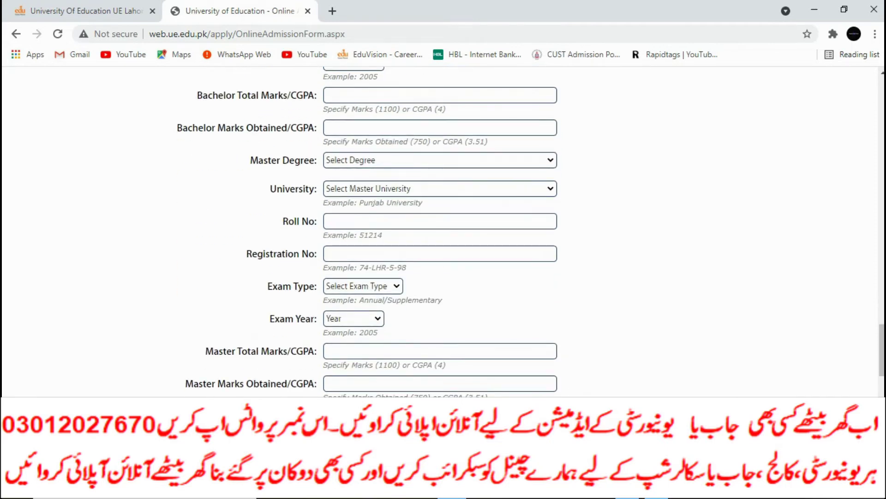
scroll(441, 231, "down", 3)
scroll(441, 231, "down", 8)
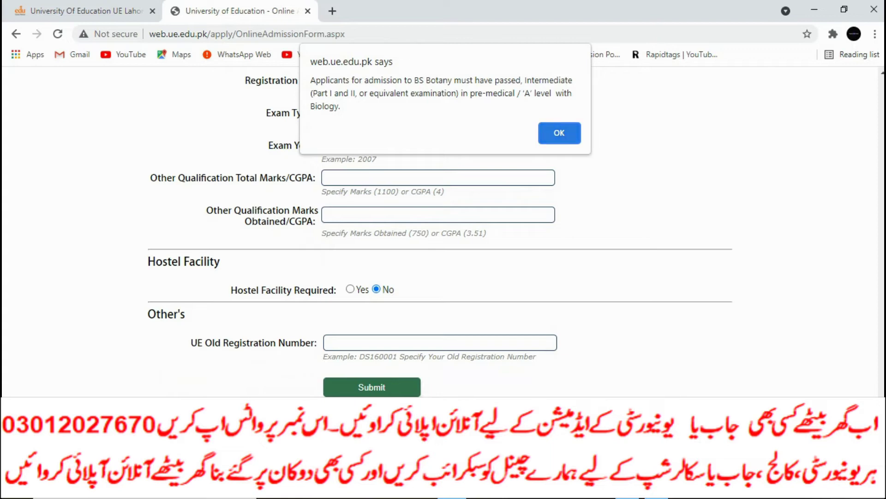
Dismiss the BS Botany warning and change the matric board to Bannu.
key("Return")
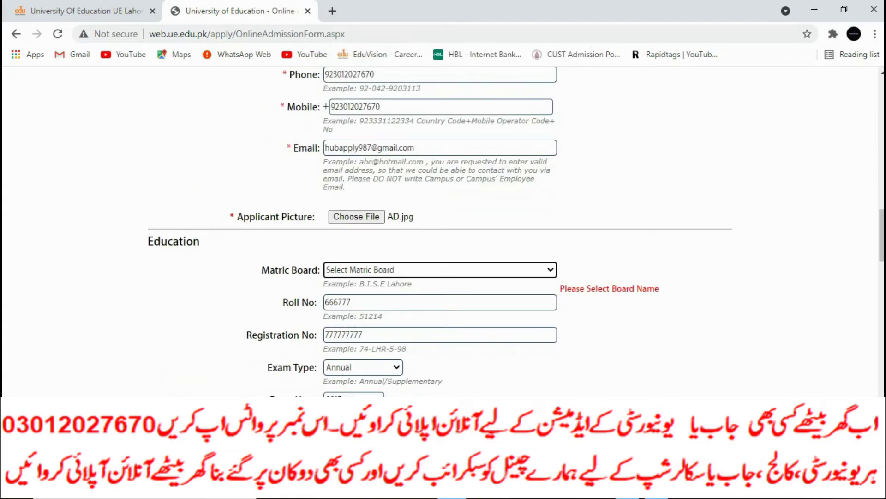
scroll(440, 231, "up", 4)
scroll(441, 231, "down", 7)
scroll(441, 231, "up", 2)
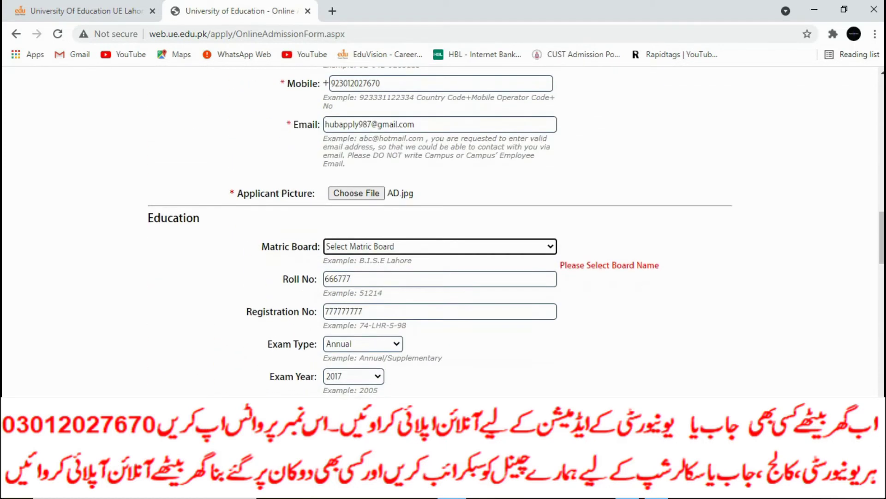
key("alt+Down")
key("Down")
key("Down")
key("Down")
key("Down")
key("Down")
key("Down")
key("Down")
key("Down")
key("Return")
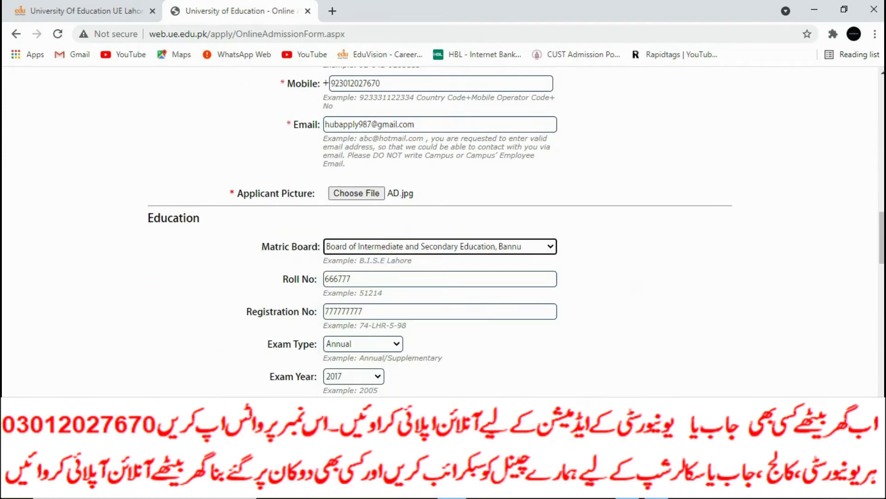
Resubmit the form and dismiss the recurring BS Botany eligibility alert.
scroll(440, 231, "down", 5)
scroll(440, 231, "down", 10)
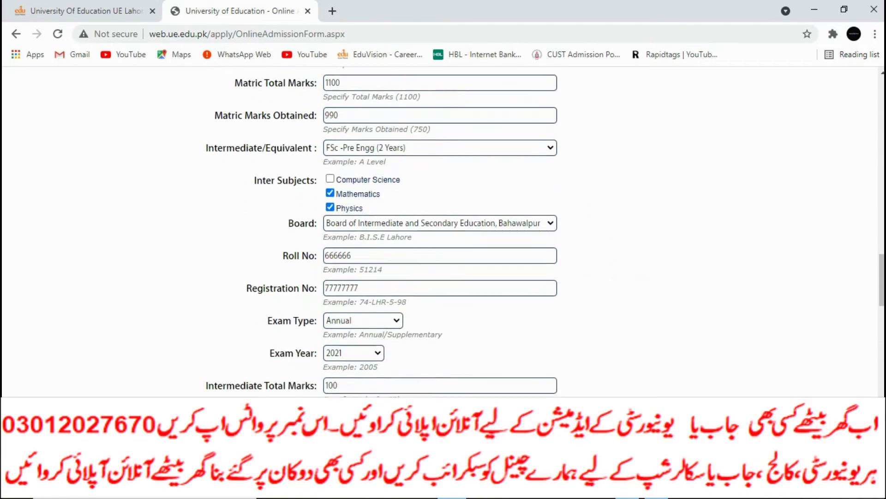
scroll(440, 230, "down", 15)
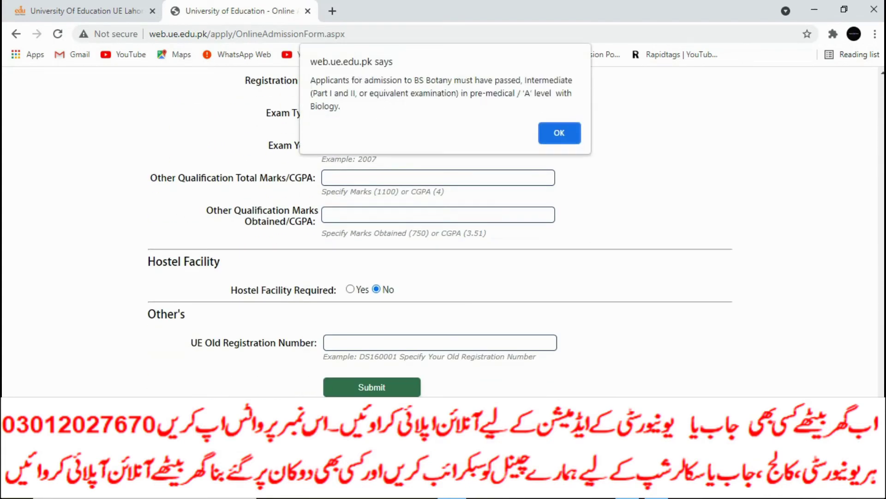
key("Return")
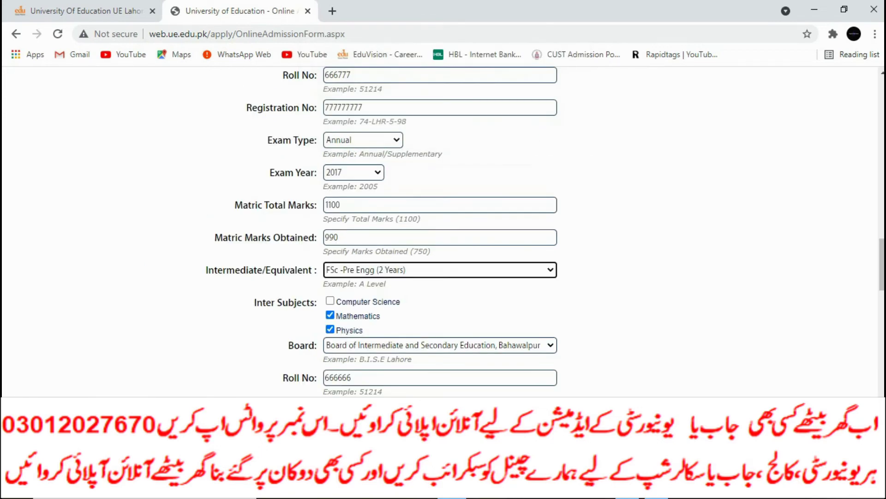
scroll(441, 231, "up", 7)
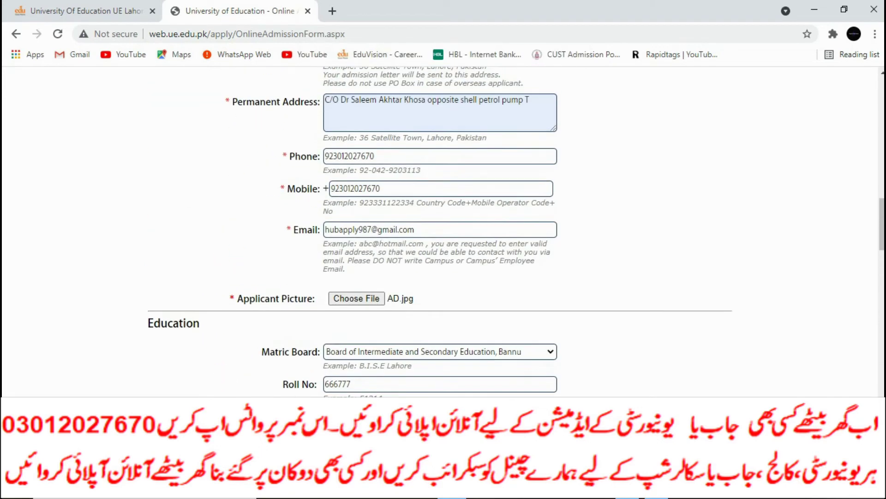
scroll(441, 231, "down", 5)
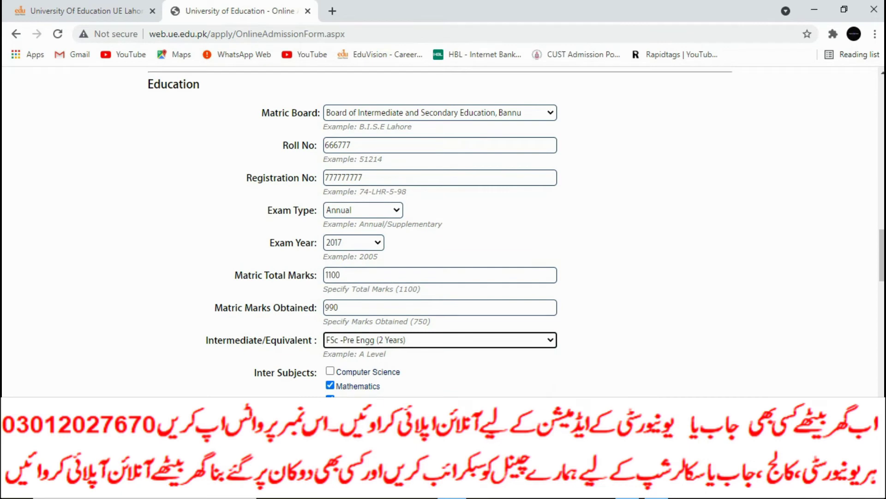
left_click(362, 210)
left_click(341, 234)
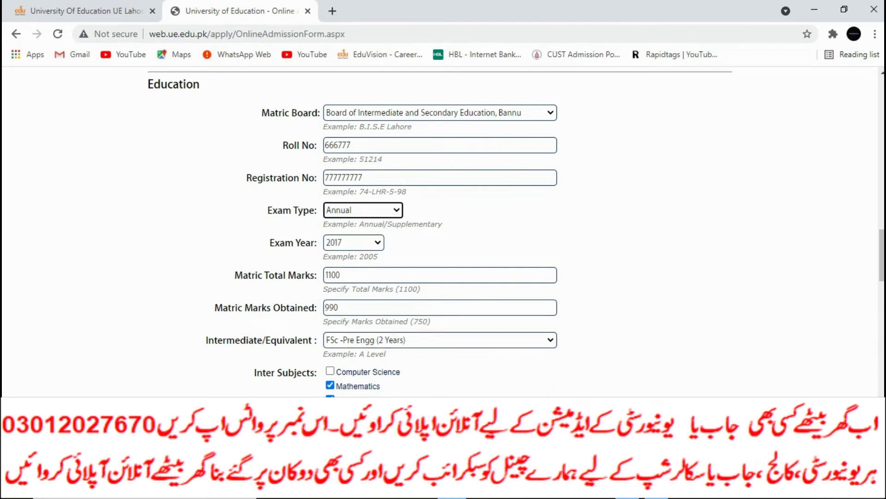
scroll(441, 231, "down", 2)
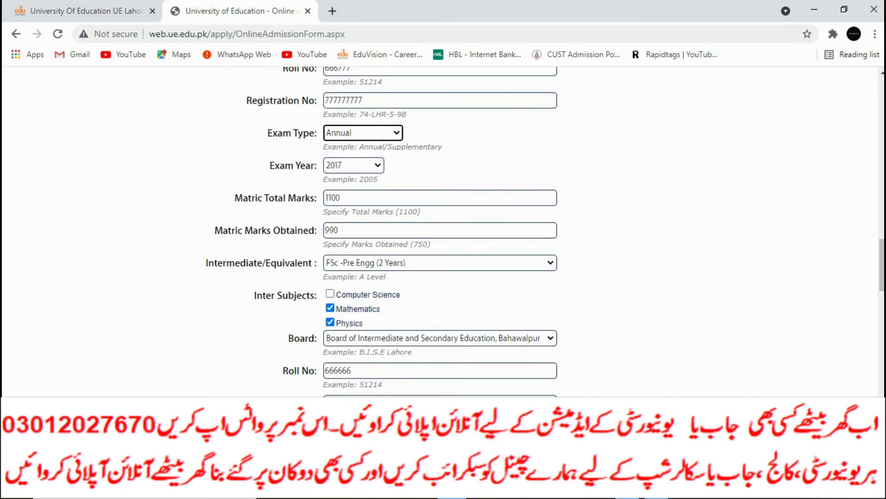
scroll(441, 230, "down", 2)
scroll(440, 231, "down", 2)
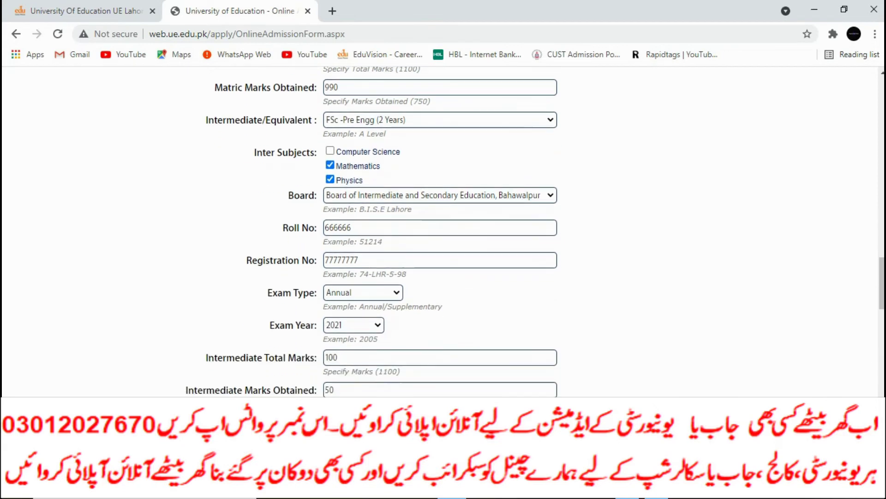
scroll(441, 231, "down", 3)
scroll(441, 231, "down", 1)
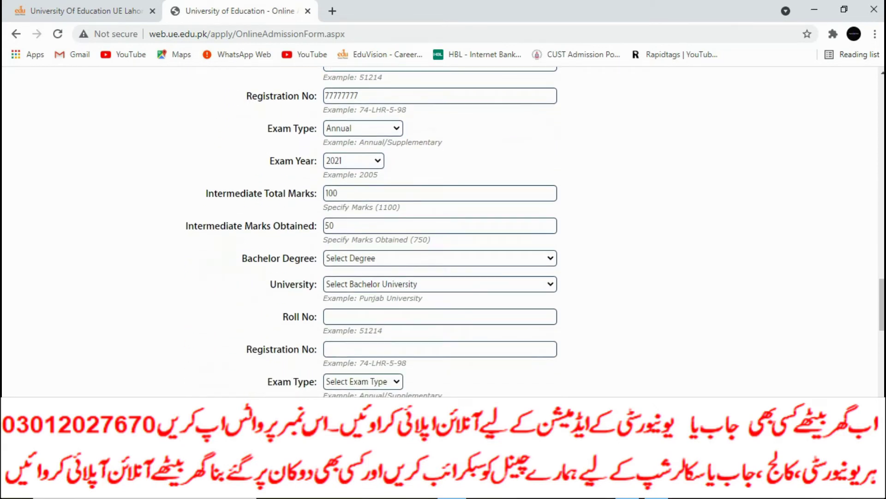
scroll(440, 231, "down", 1)
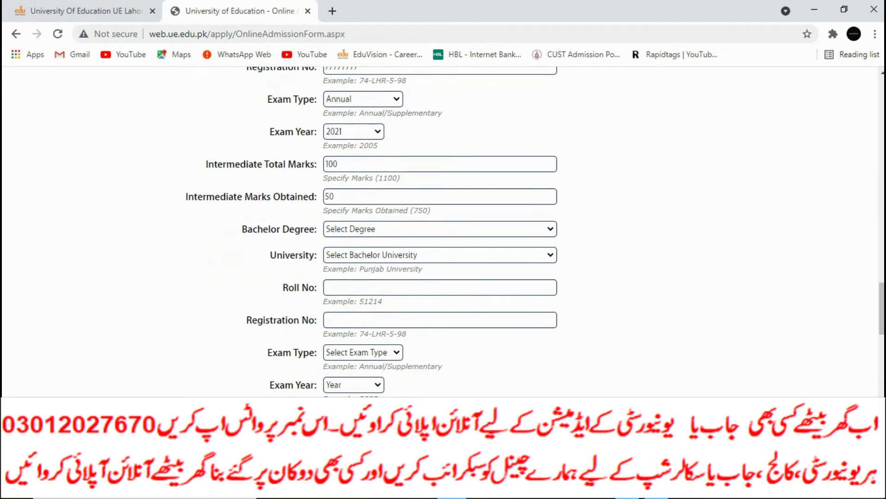
scroll(441, 231, "down", 2)
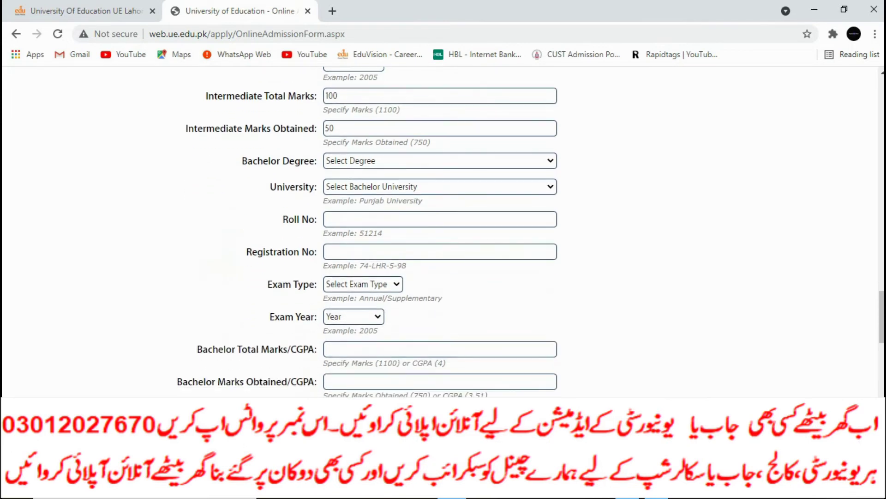
Set Hostel Facility to Yes and resubmit the form.
scroll(441, 231, "down", 10)
scroll(441, 231, "down", 8)
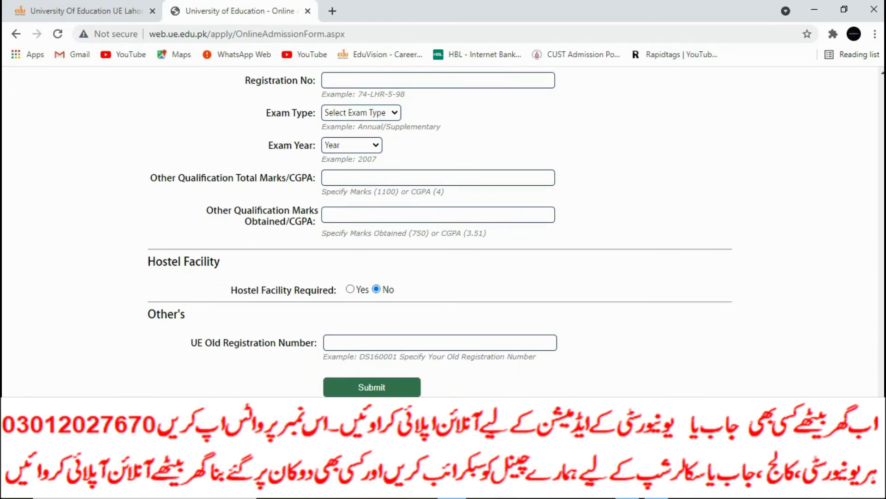
left_click(350, 289)
scroll(440, 231, "up", 4)
scroll(440, 231, "down", 4)
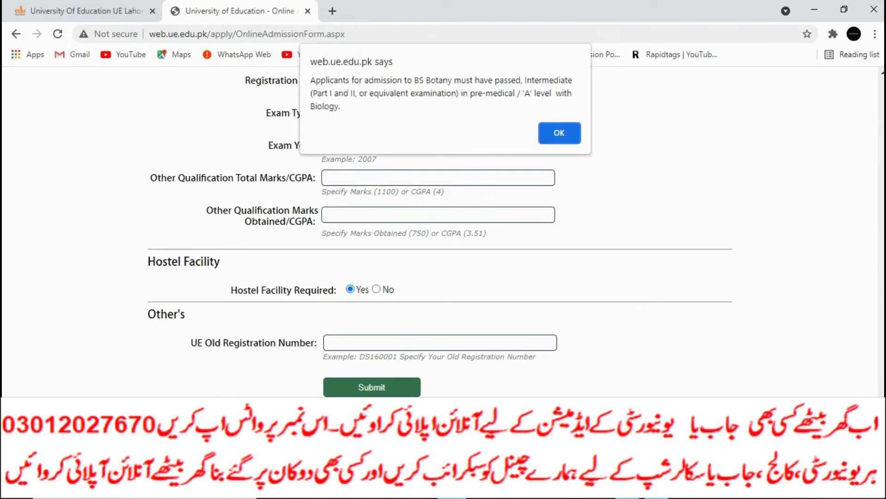
Dismiss the BS Botany eligibility warning and review the form from the top.
key("Return")
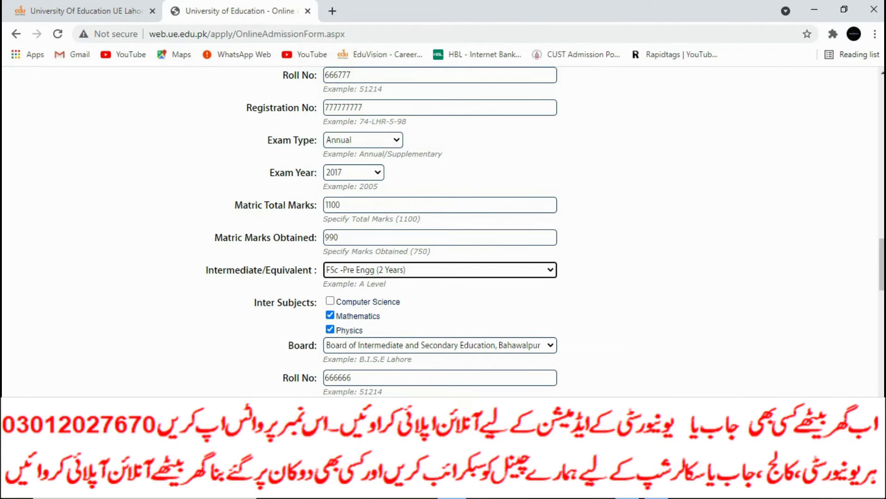
scroll(441, 230, "up", 1)
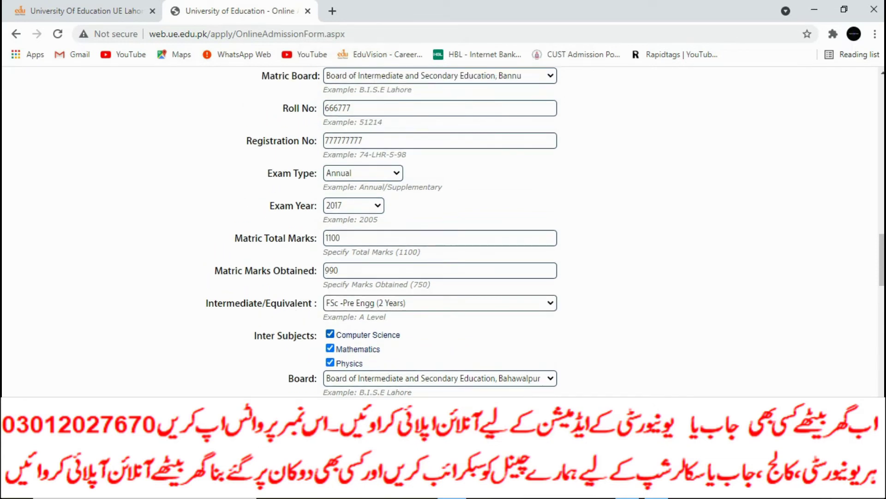
scroll(441, 231, "up", 3)
scroll(440, 231, "down", 4)
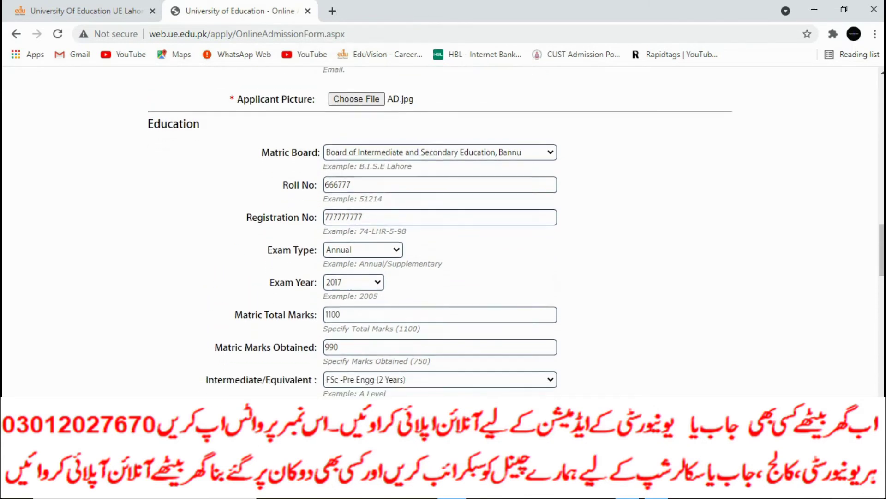
scroll(440, 231, "up", 10)
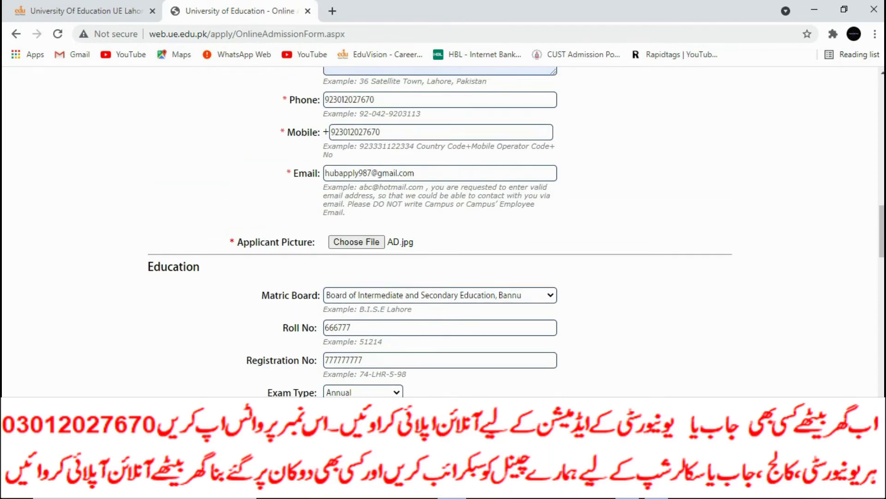
scroll(440, 231, "up", 15)
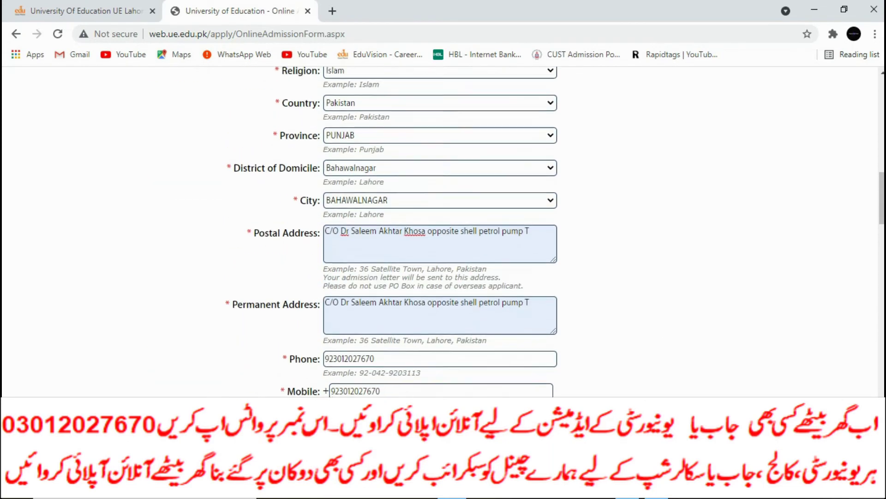
scroll(440, 231, "up", 11)
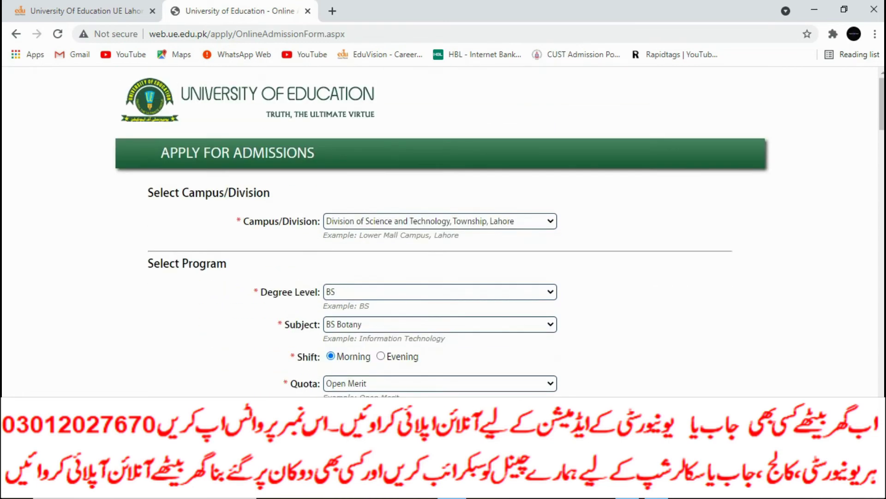
scroll(441, 231, "down", 6)
scroll(440, 231, "down", 2)
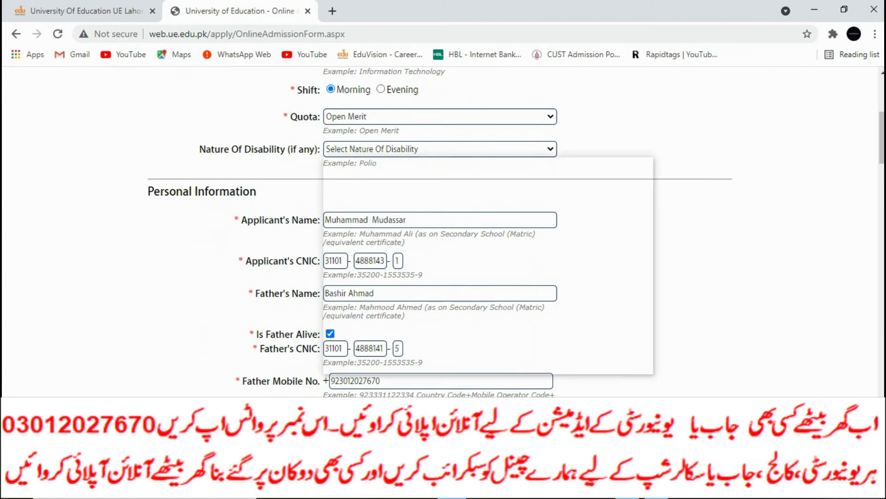
Reset Nature Of Disability to 'Select Nature Of Disability'.
left_click(440, 149)
scroll(415, 248, "down", 15)
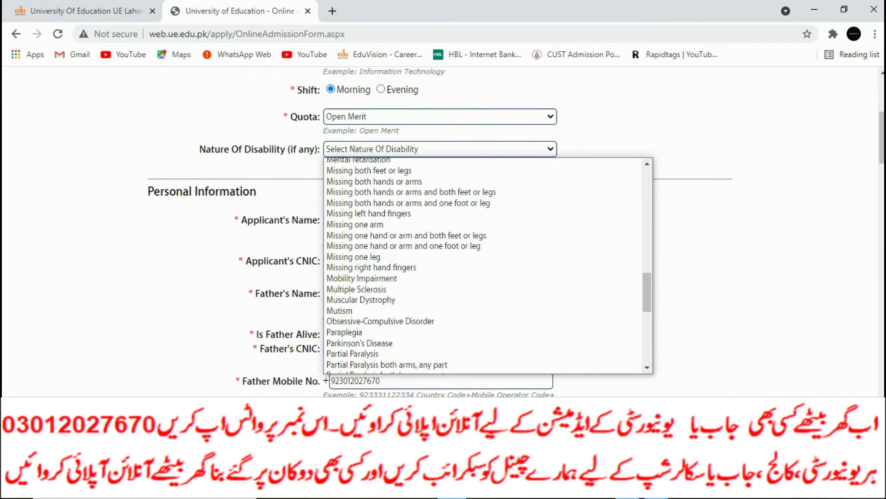
scroll(342, 162, "up", 1)
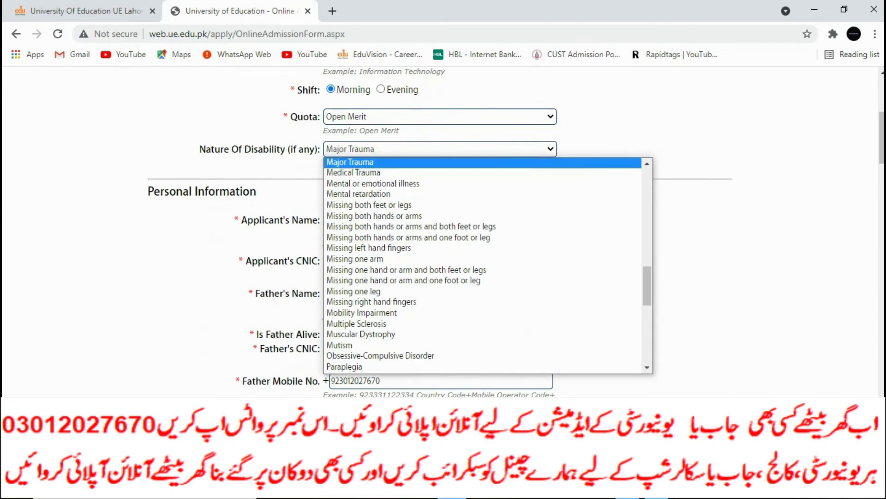
scroll(369, 291, "down", 10)
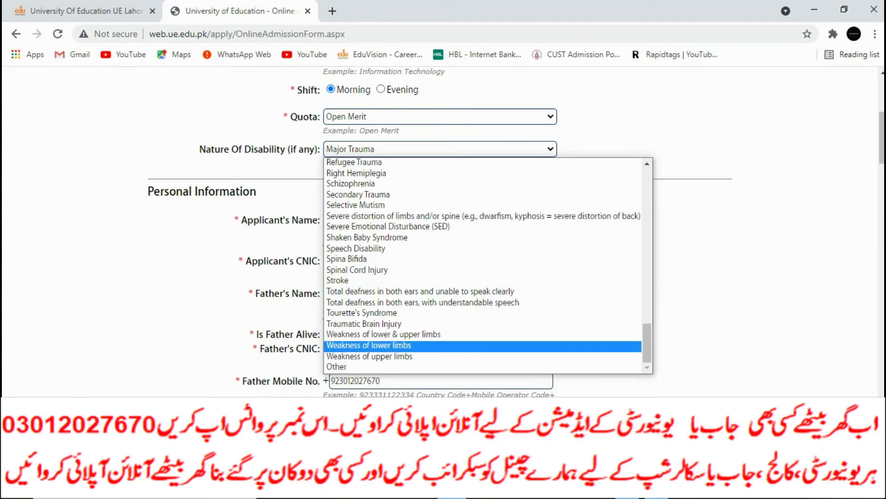
key("Escape")
key("alt+Down")
scroll(485, 265, "up", 15)
key("Return")
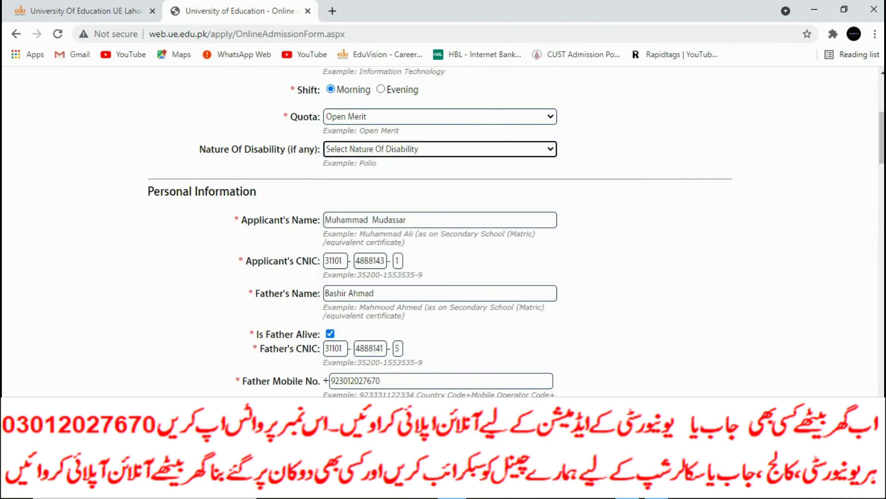
Trim the last character from both the Postal and Permanent Address fields.
scroll(512, 230, "down", 12)
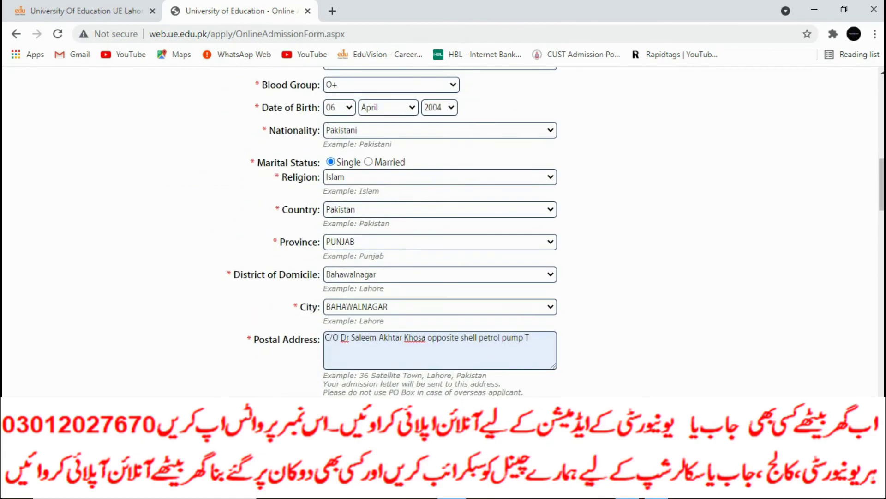
left_click(518, 279)
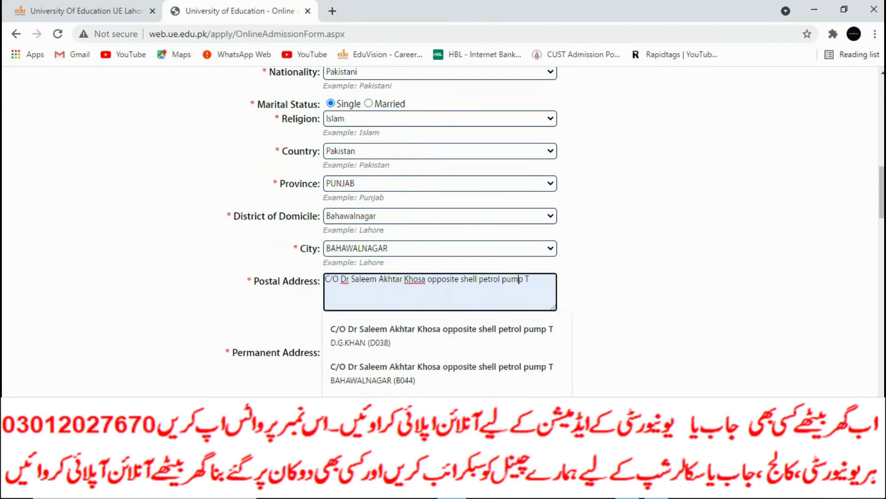
key("BackSpace")
left_click(521, 351)
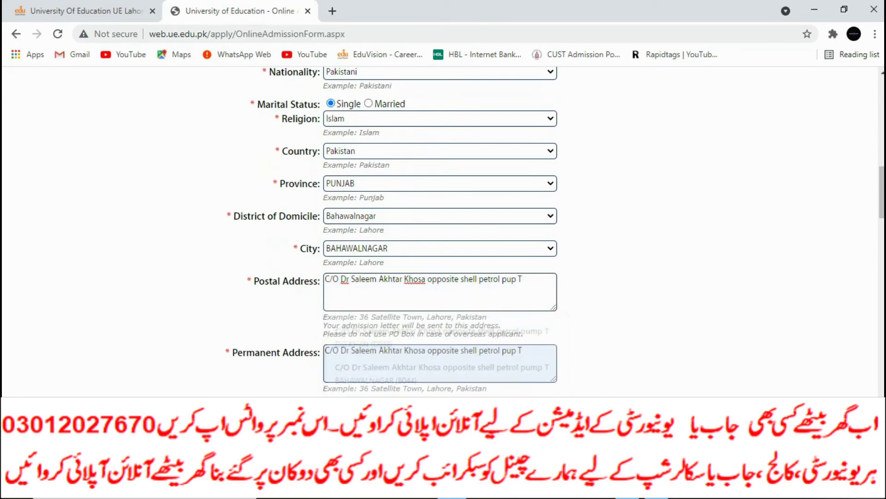
key("BackSpace")
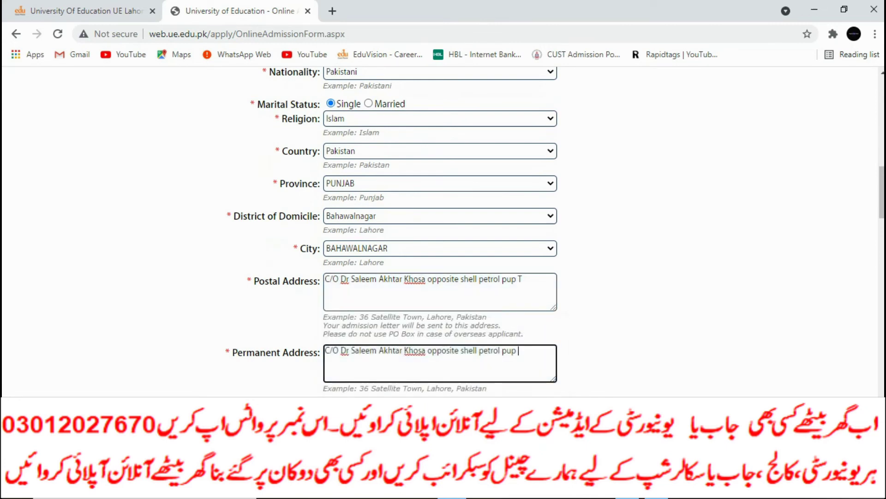
Submit the admission form and dismiss the confirmation alert.
scroll(440, 230, "down", 8)
scroll(440, 231, "down", 4)
scroll(440, 231, "up", 3)
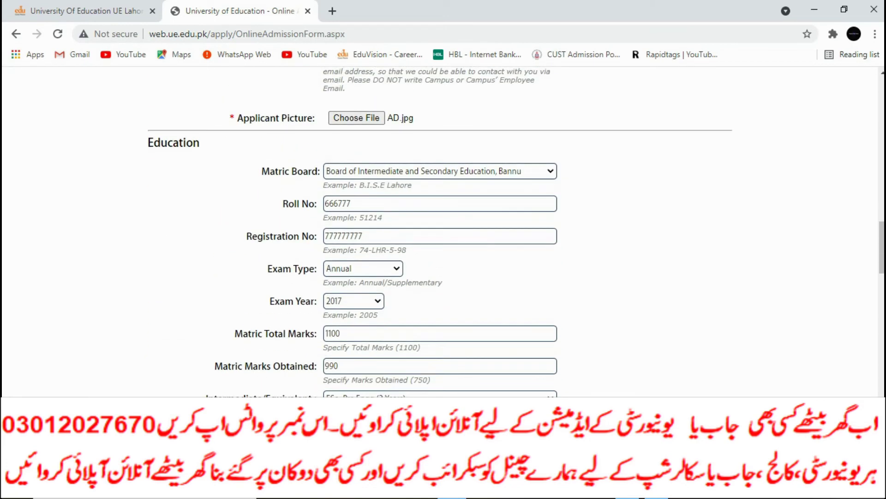
scroll(441, 231, "down", 15)
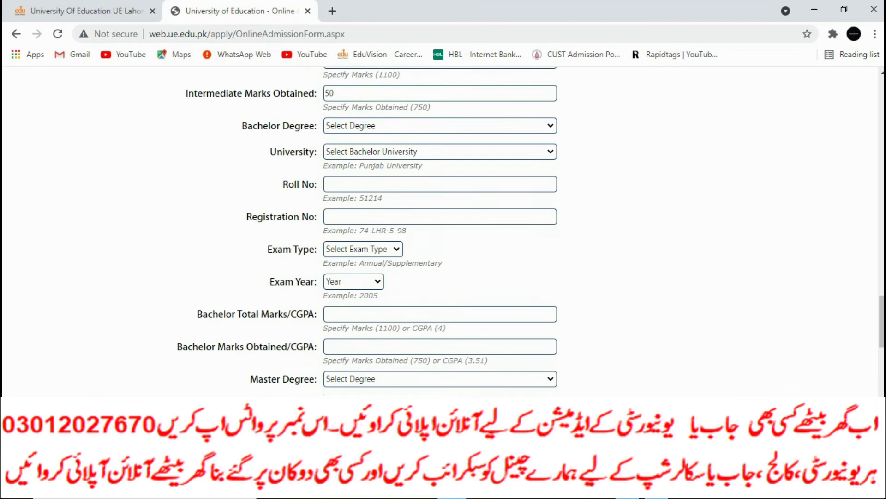
scroll(441, 231, "down", 9)
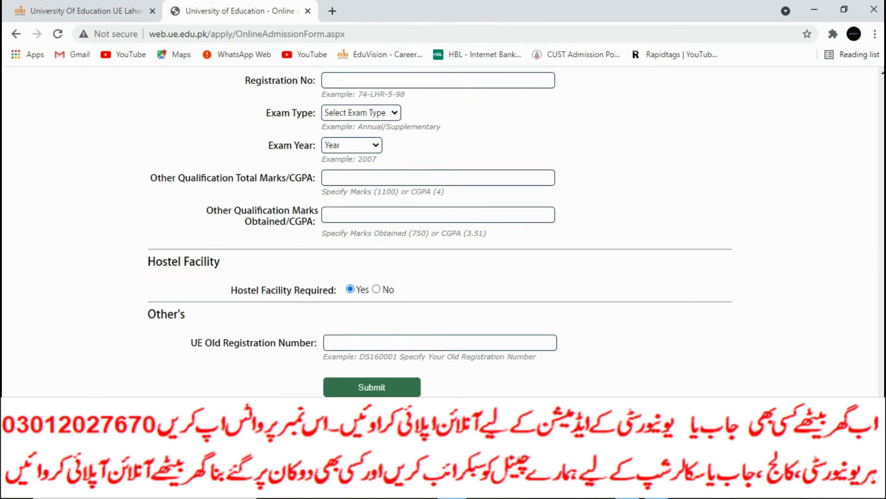
key("Return")
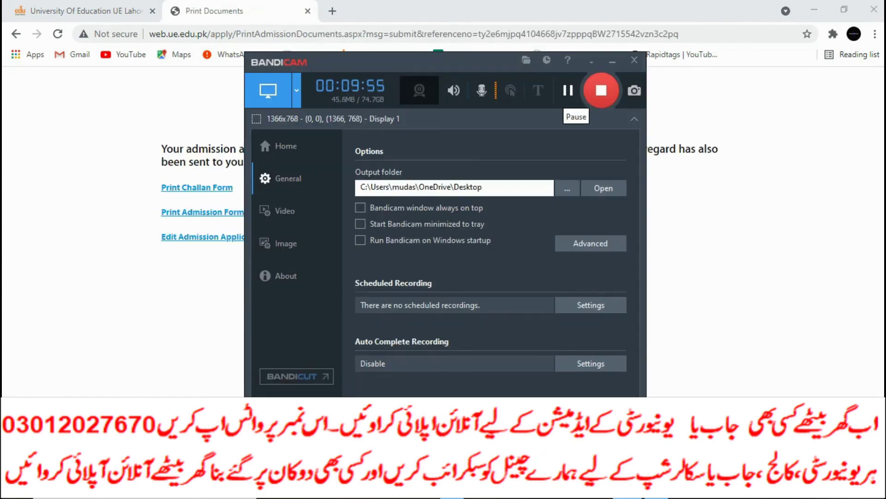
Minimize the Bandicam recorder window.
left_click(612, 62)
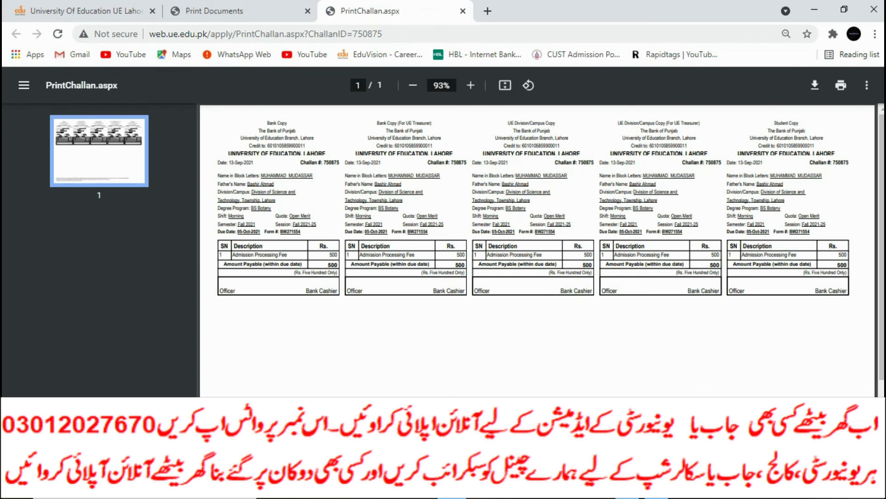
Scroll through the fee challan PDF, then return to the Print Documents tab.
double_click(433, 216)
scroll(433, 217, "up", 2)
scroll(541, 216, "up", 1)
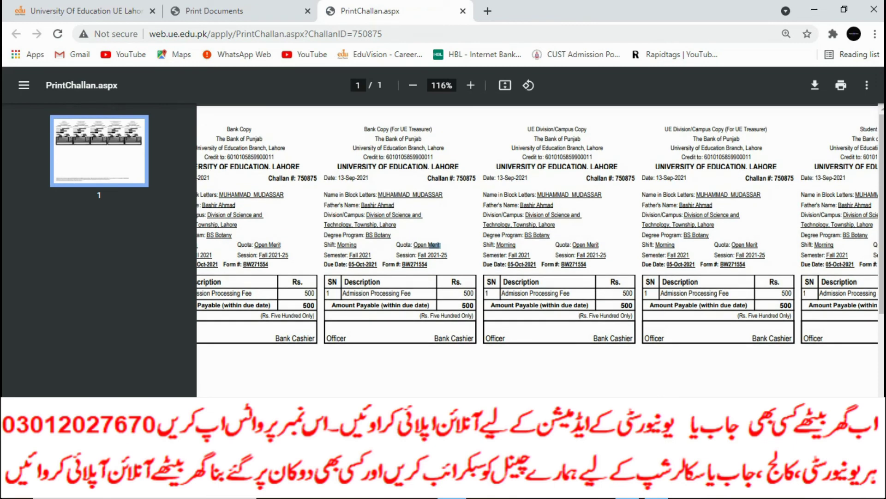
scroll(541, 224, "down", 1)
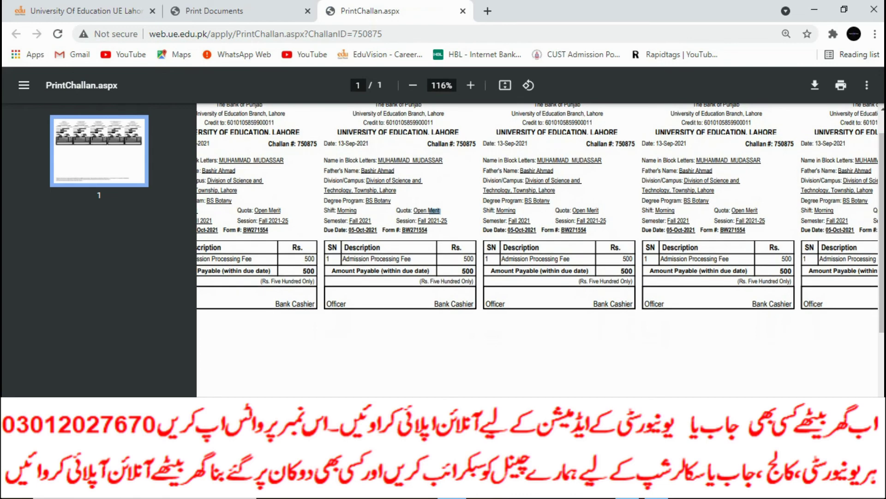
scroll(541, 229, "down", 2)
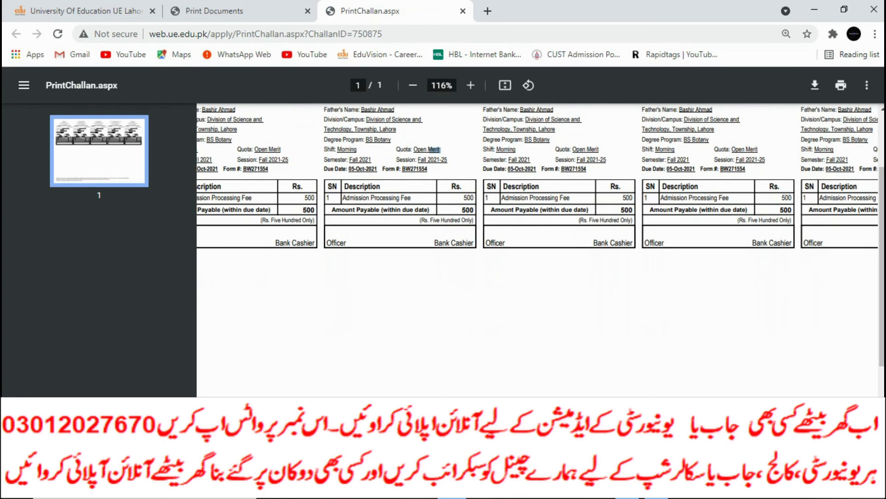
scroll(541, 230, "down", 1)
scroll(541, 231, "up", 1)
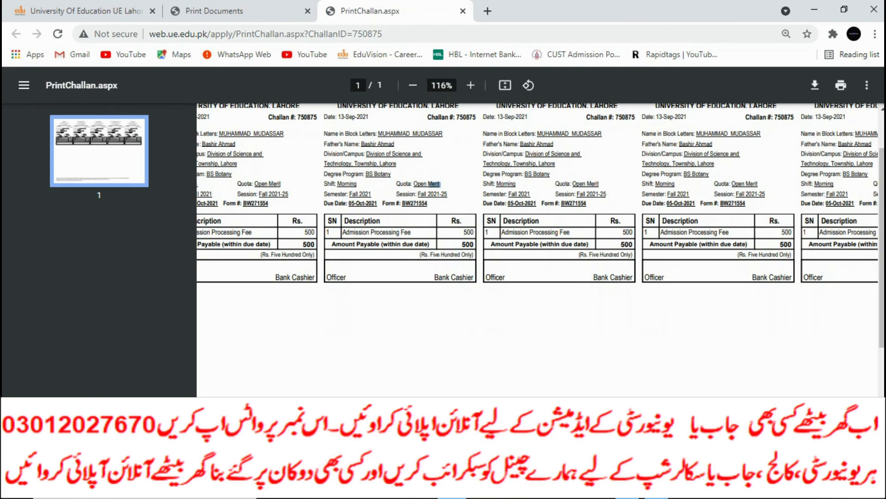
scroll(541, 231, "down", 5)
scroll(541, 231, "up", 5)
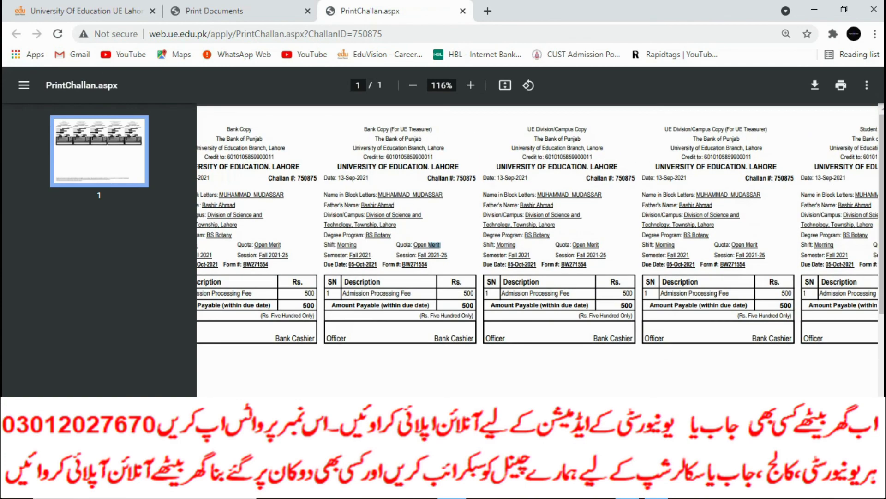
key("ctrl+shift+Tab")
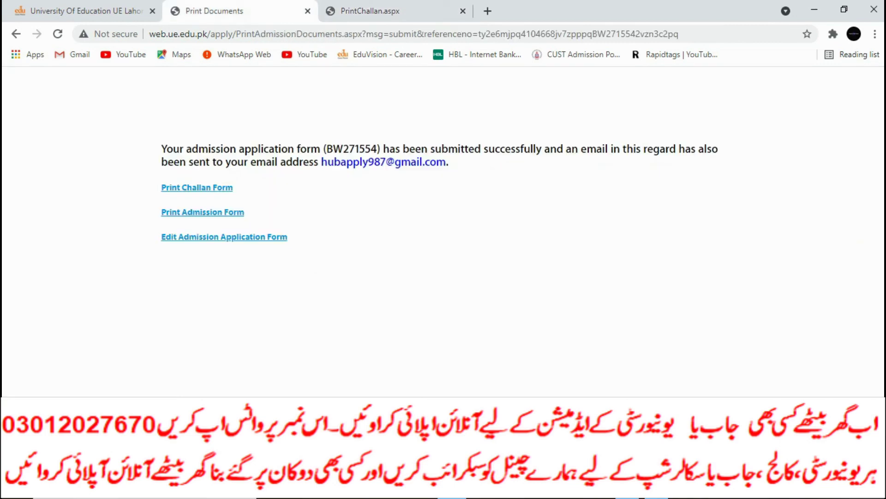
Open 'Edit Admission Application Form' and scroll through the prefilled details to the Education section.
left_click(224, 237)
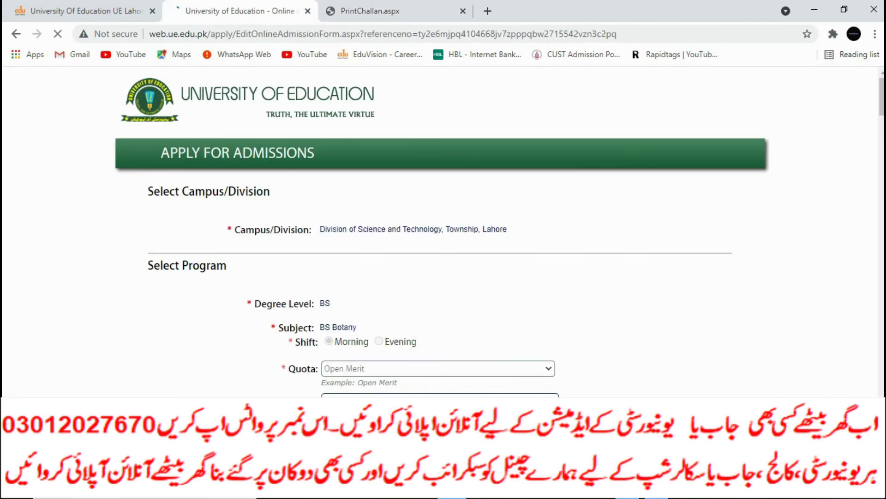
scroll(443, 231, "down", 1)
scroll(441, 231, "down", 15)
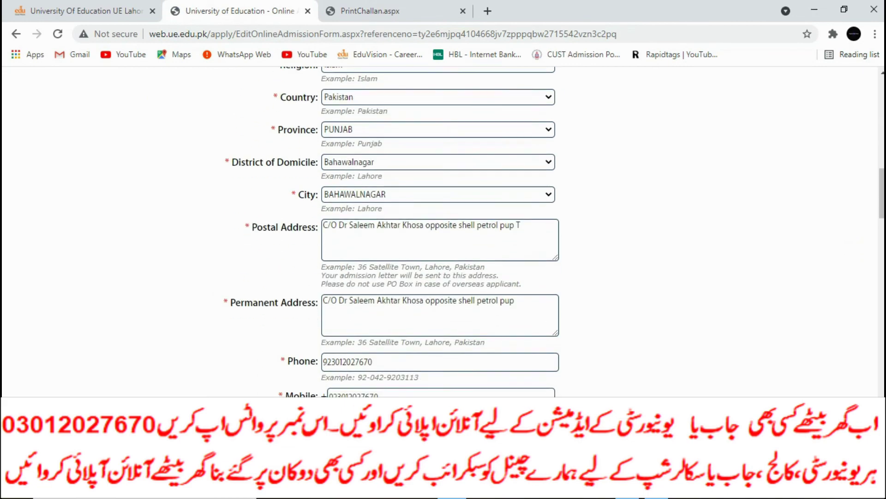
scroll(439, 231, "down", 8)
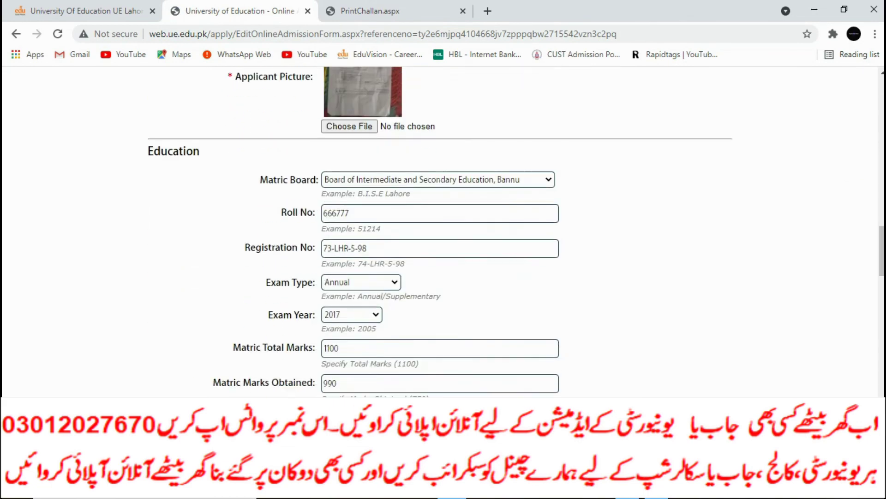
scroll(439, 231, "up", 2)
scroll(440, 231, "down", 1)
scroll(439, 231, "down", 20)
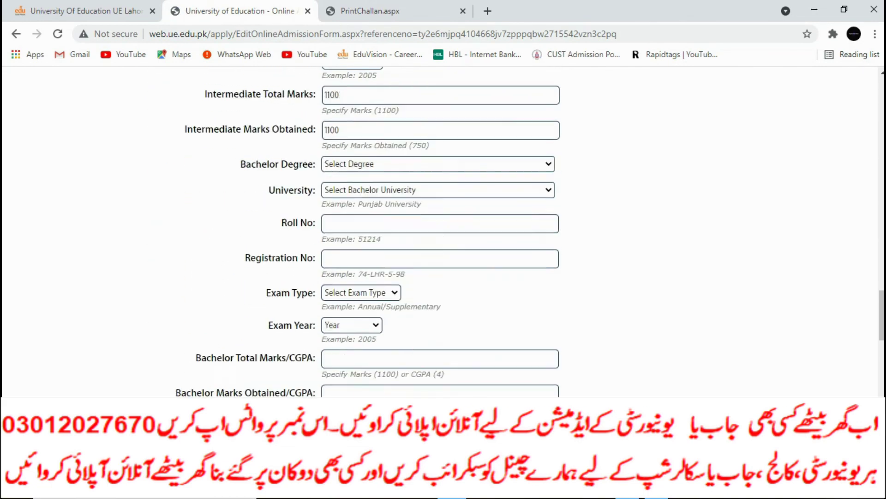
scroll(440, 231, "down", 3)
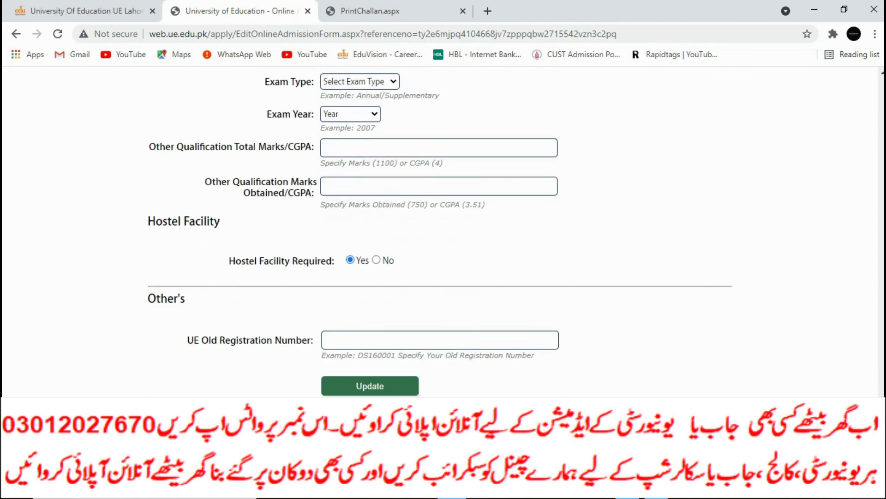
scroll(440, 231, "up", 4)
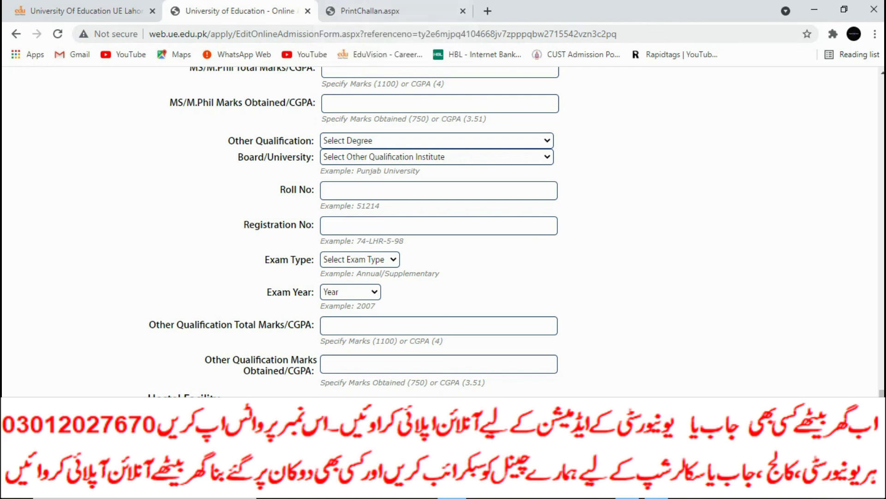
scroll(440, 231, "up", 5)
scroll(440, 231, "up", 20)
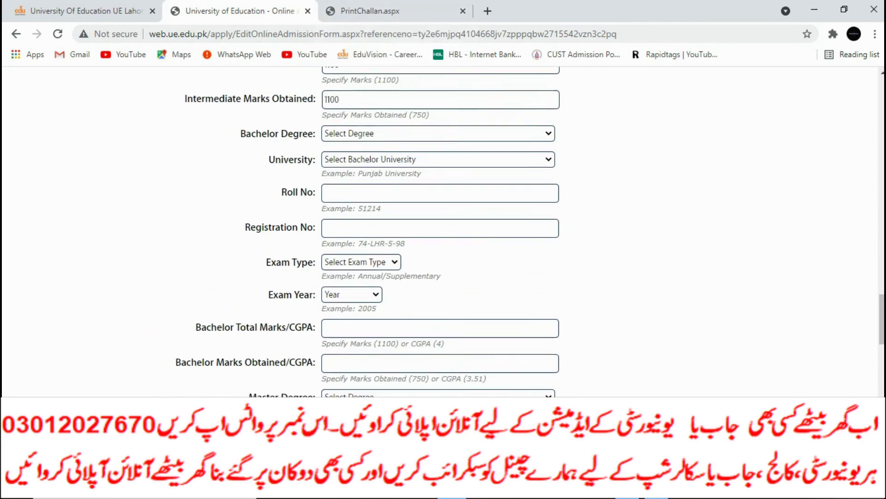
scroll(440, 231, "up", 2)
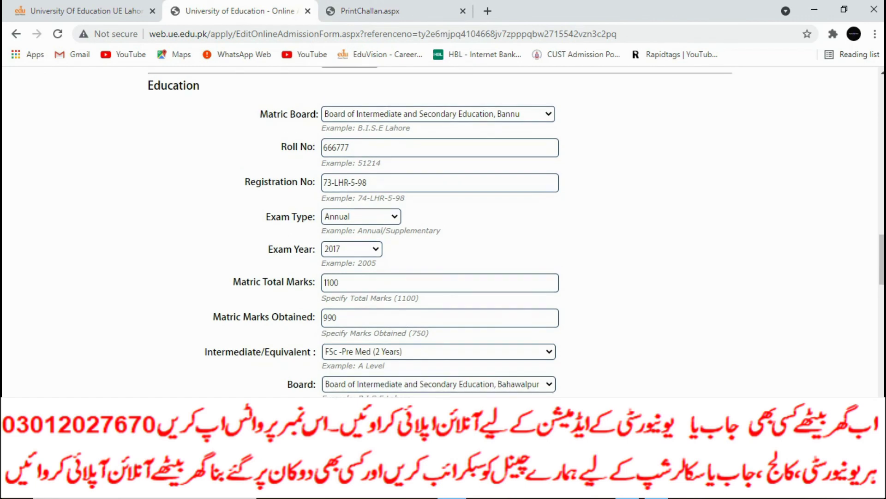